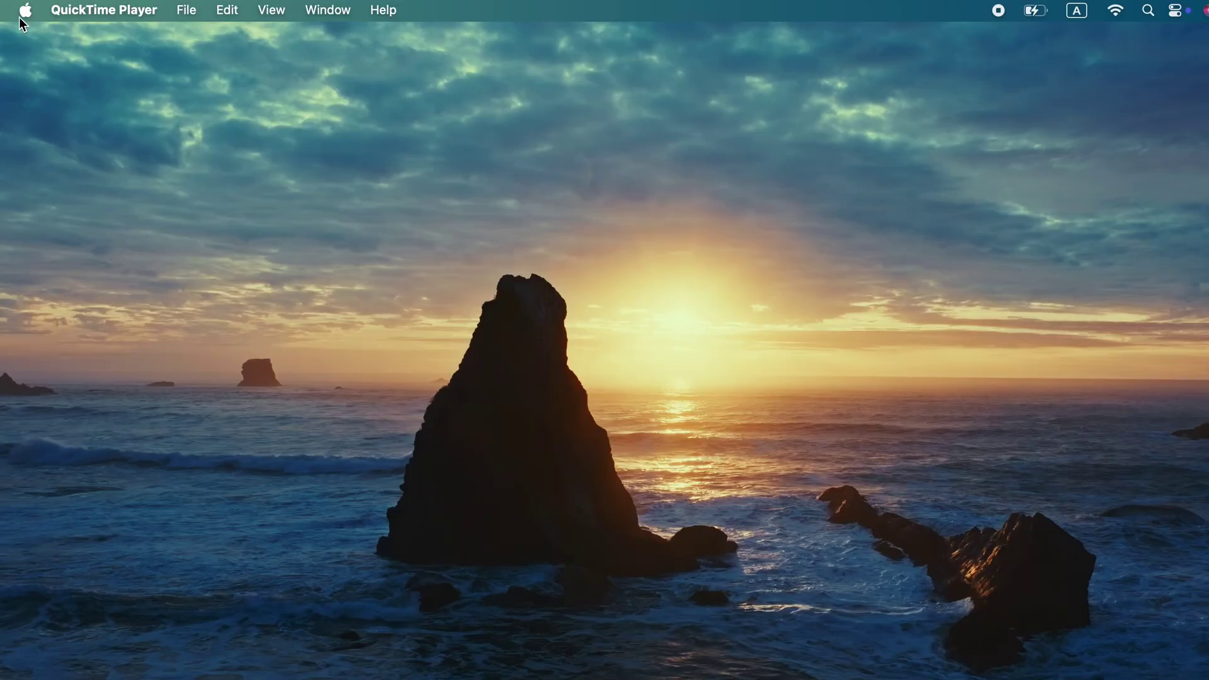
Open General › Storage in System Settings and inspect each category's share of the 494.38 GB disk
click(24, 13)
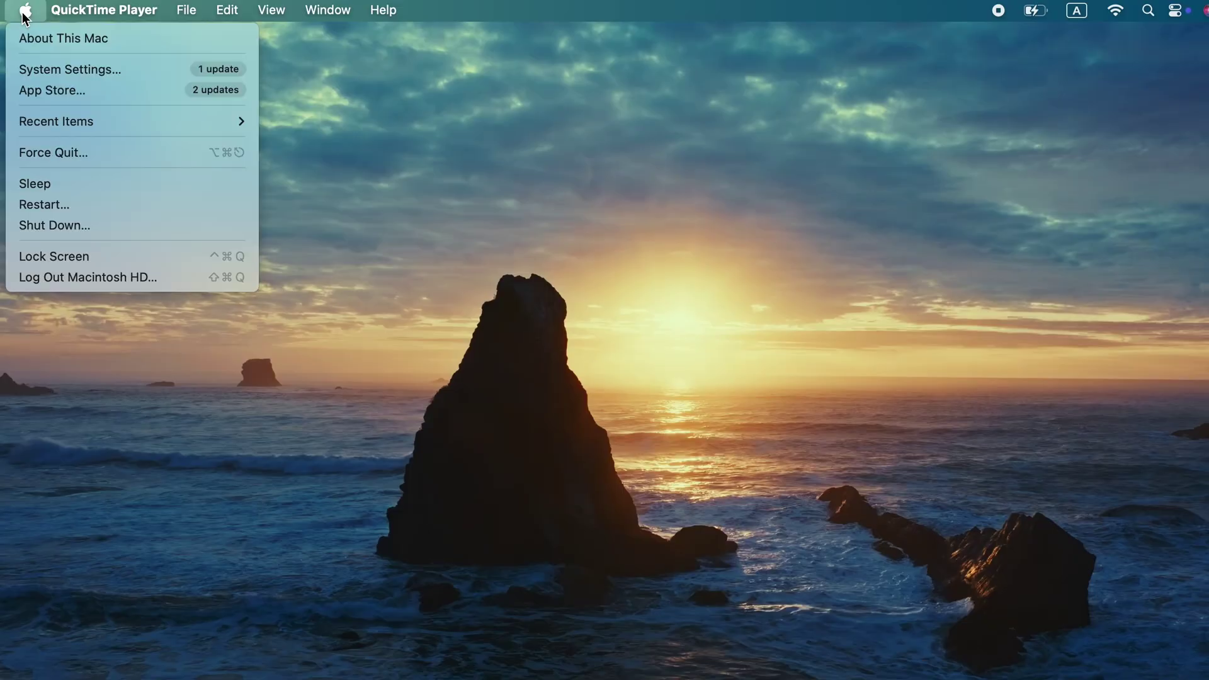
click(38, 69)
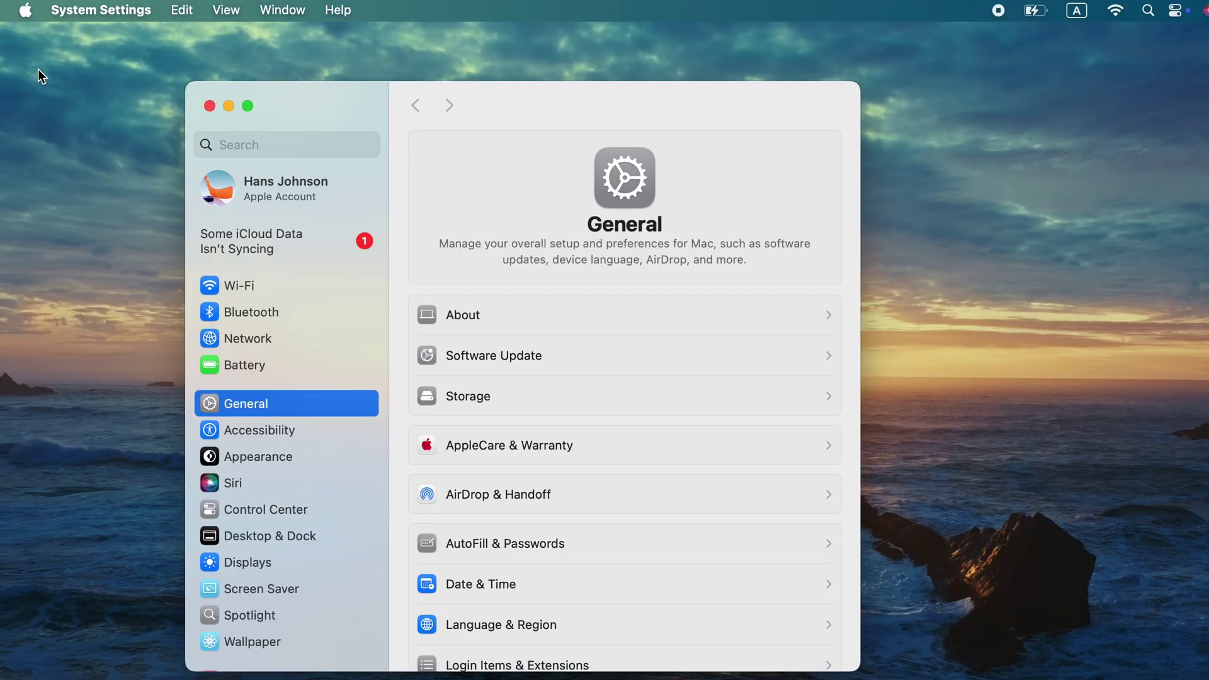
click(505, 397)
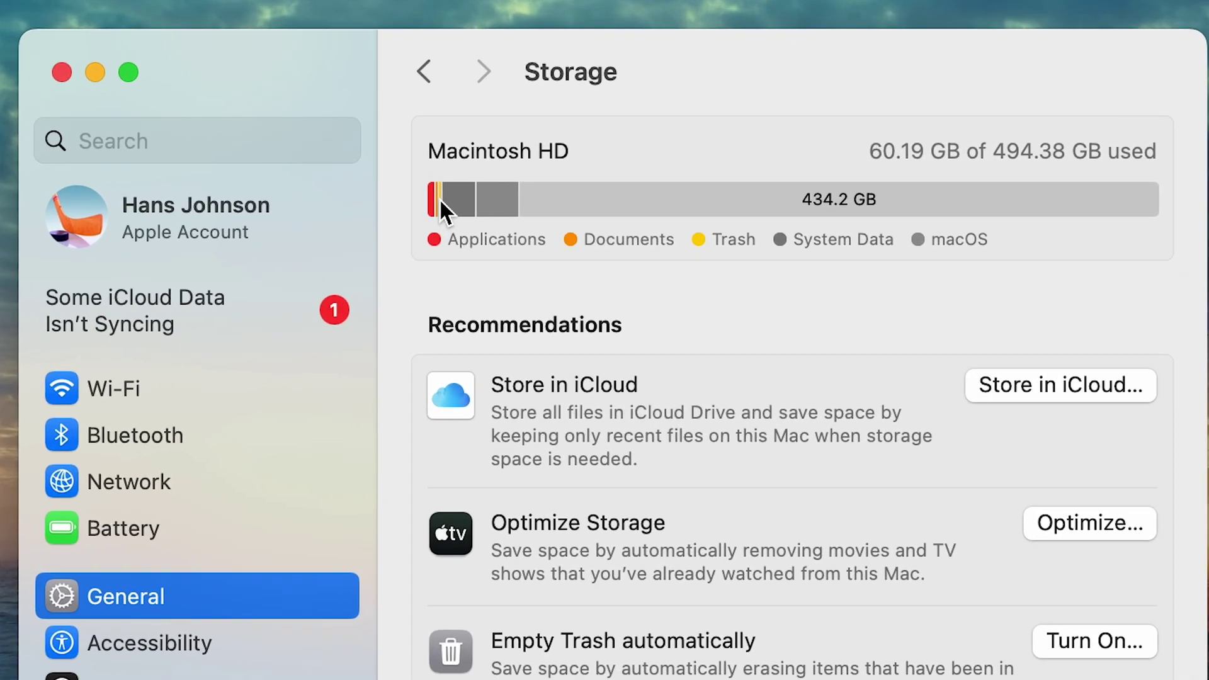
mouse_move(425, 178)
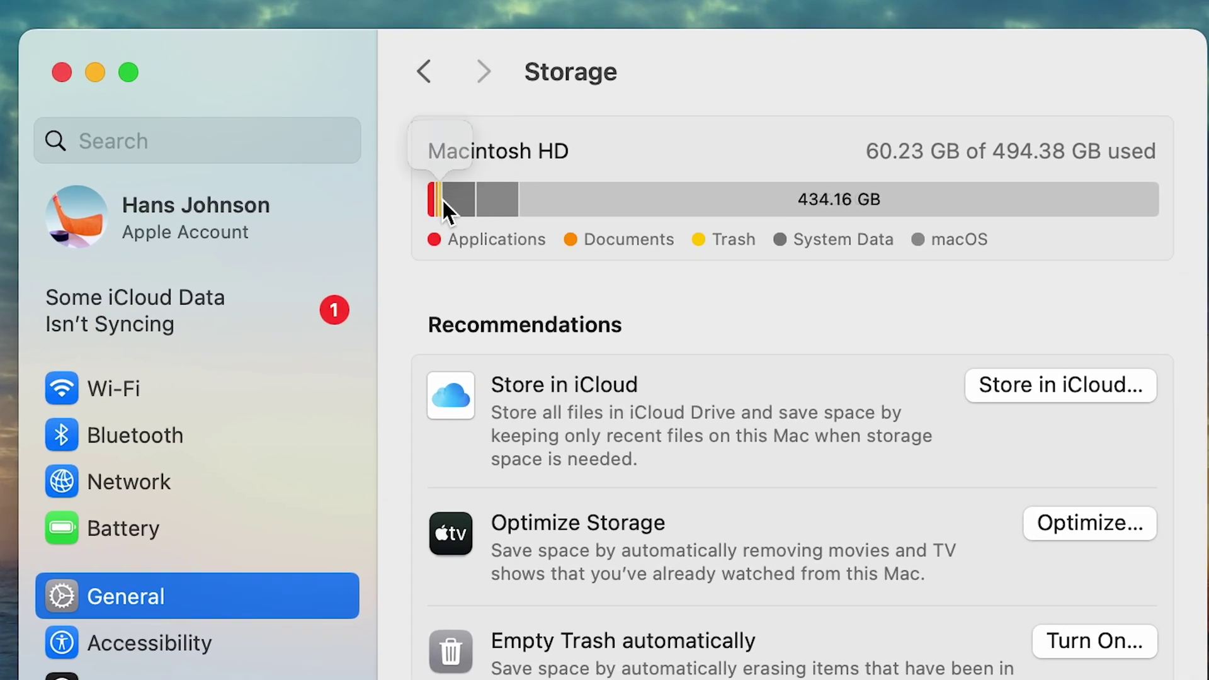
mouse_move(481, 198)
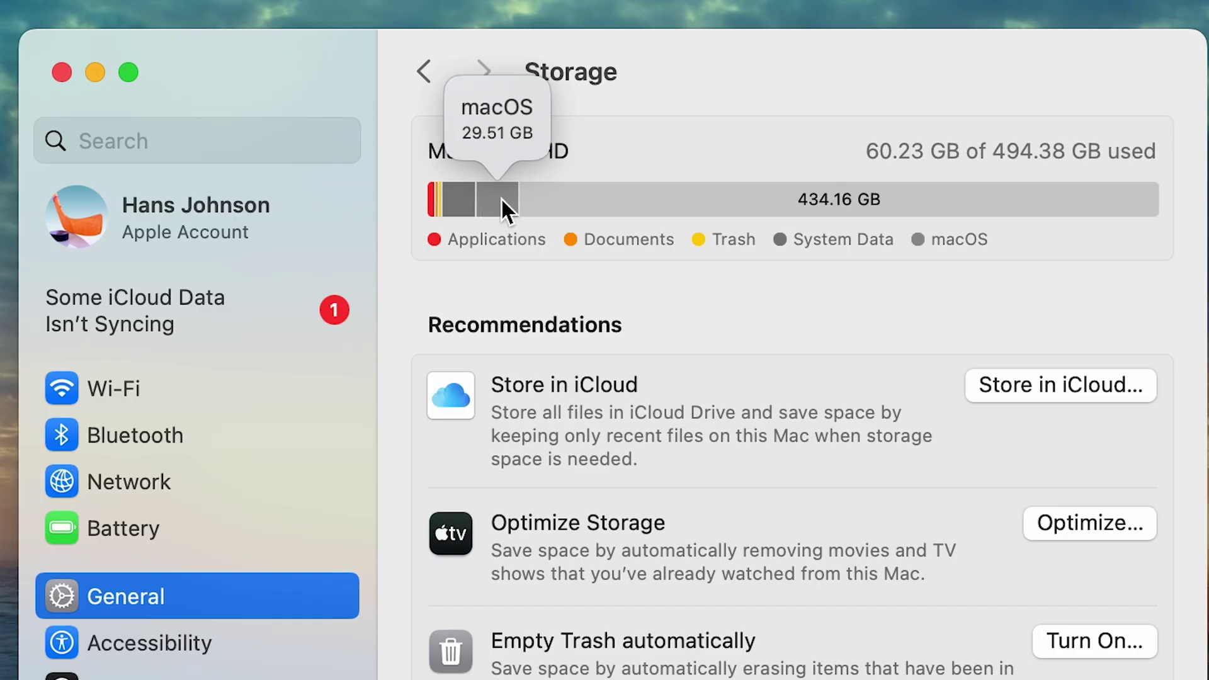
mouse_move(537, 194)
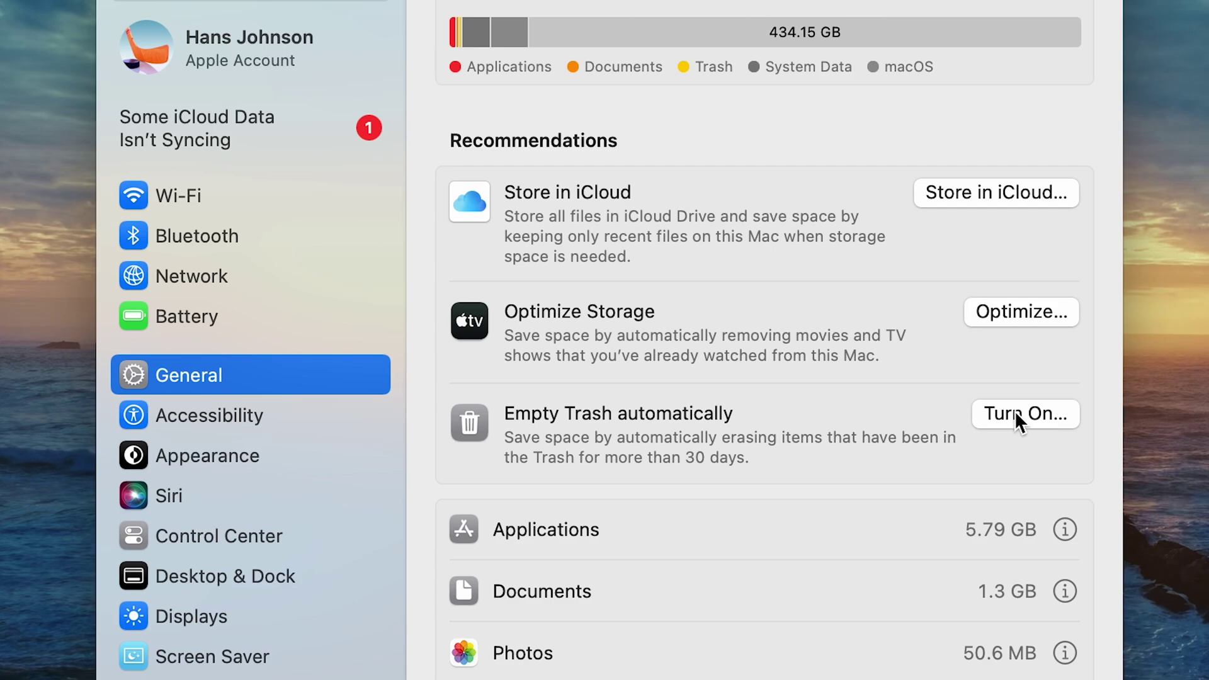
Enable automatic erasing of Trash items older than 30 days and empty the Trash now
click(1014, 413)
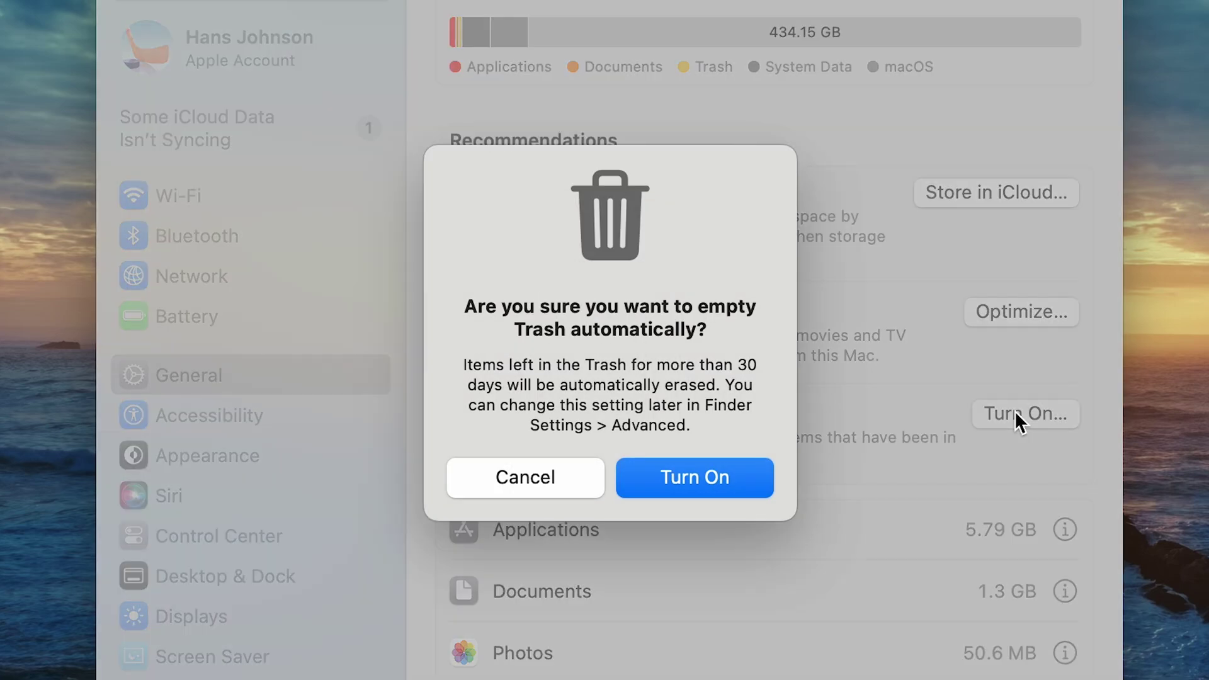
click(718, 488)
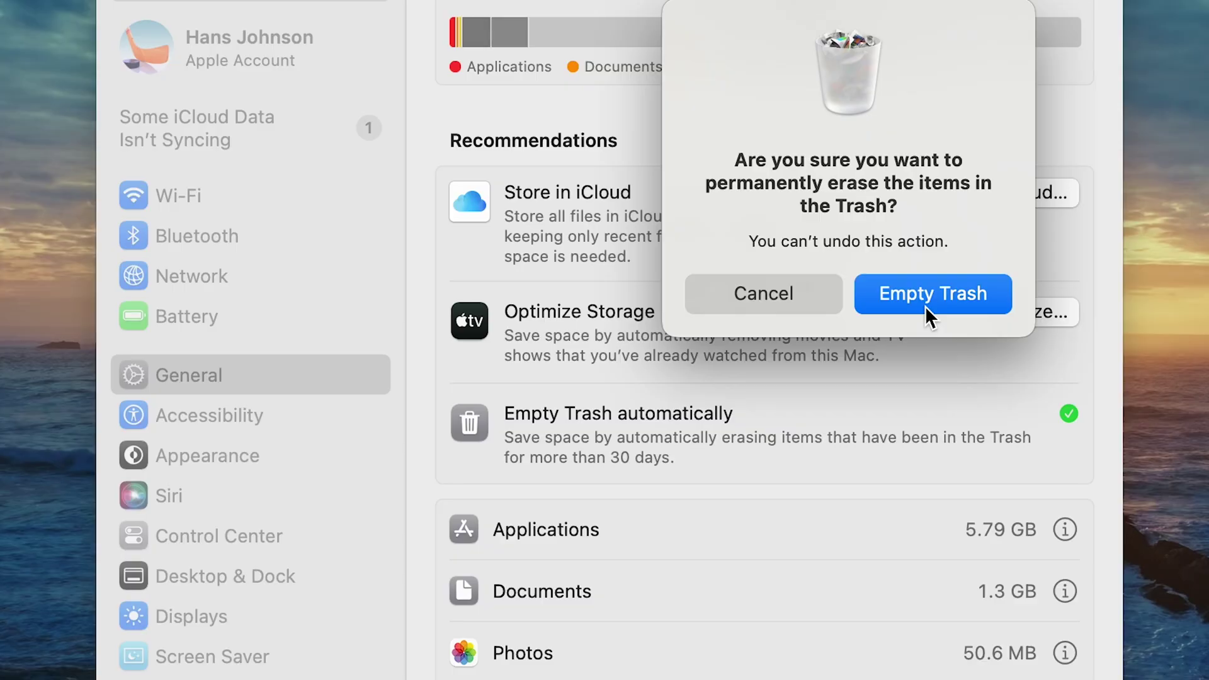
click(925, 308)
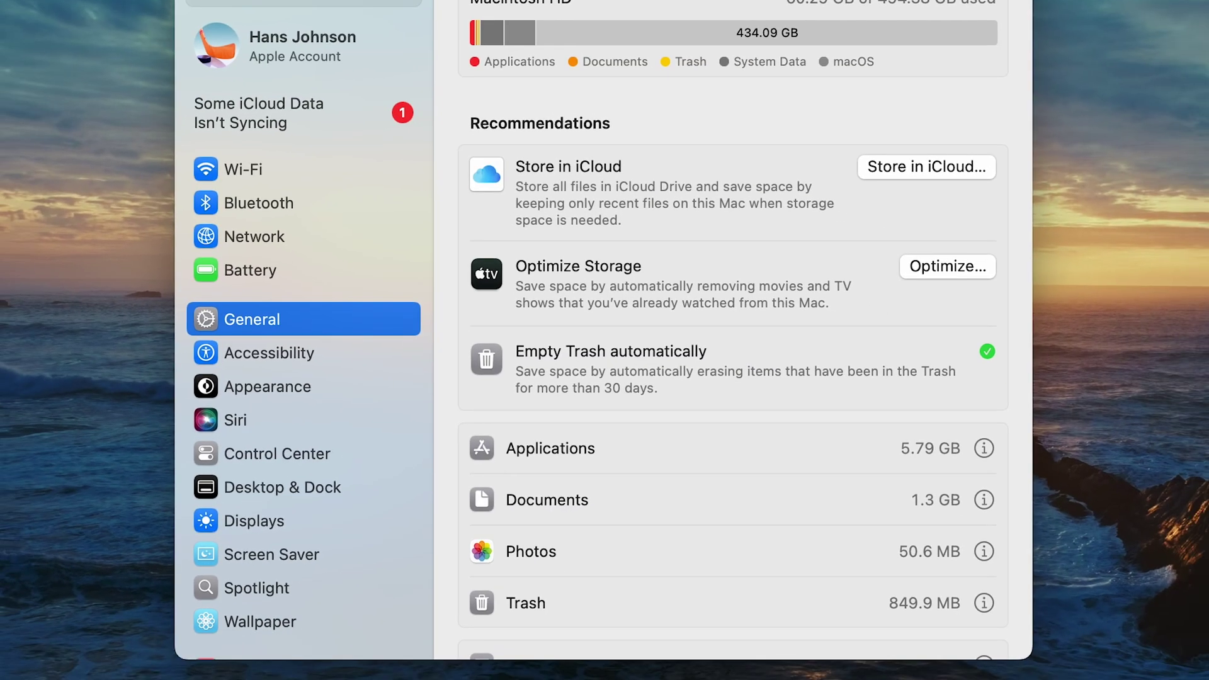
scroll(803, 406, down, 5)
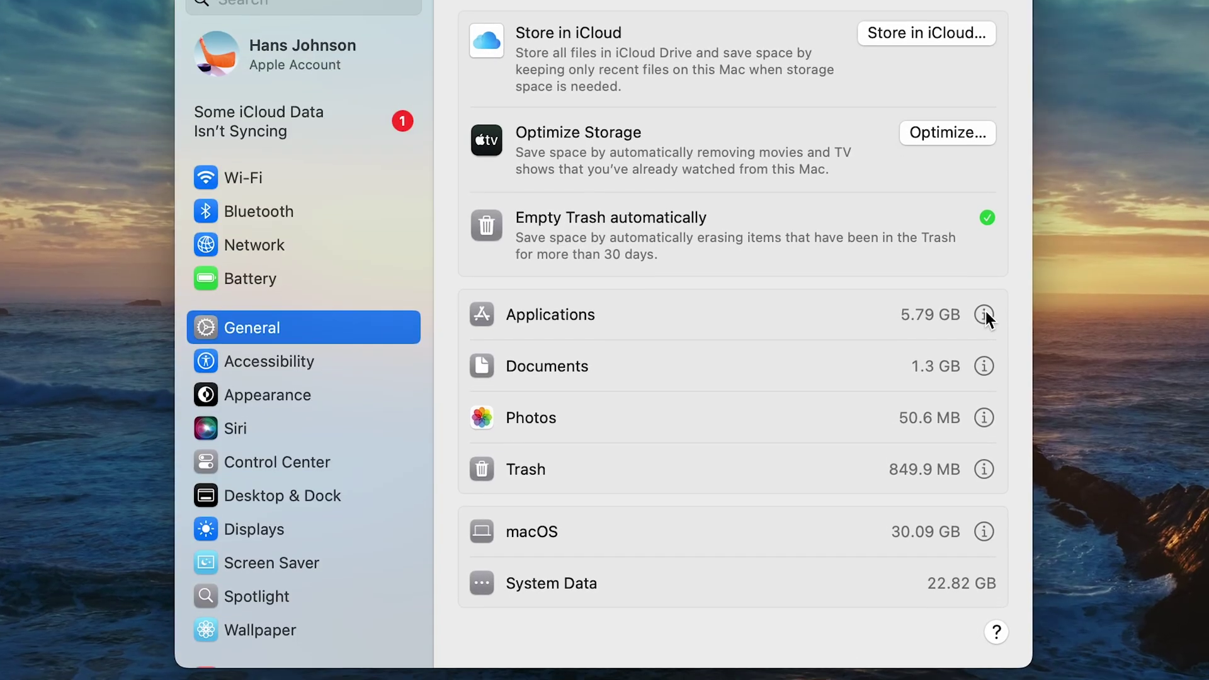
Delete WPS Office from Applications to free 1.73 GB, then view the 1.3 GB Documents breakdown
click(985, 315)
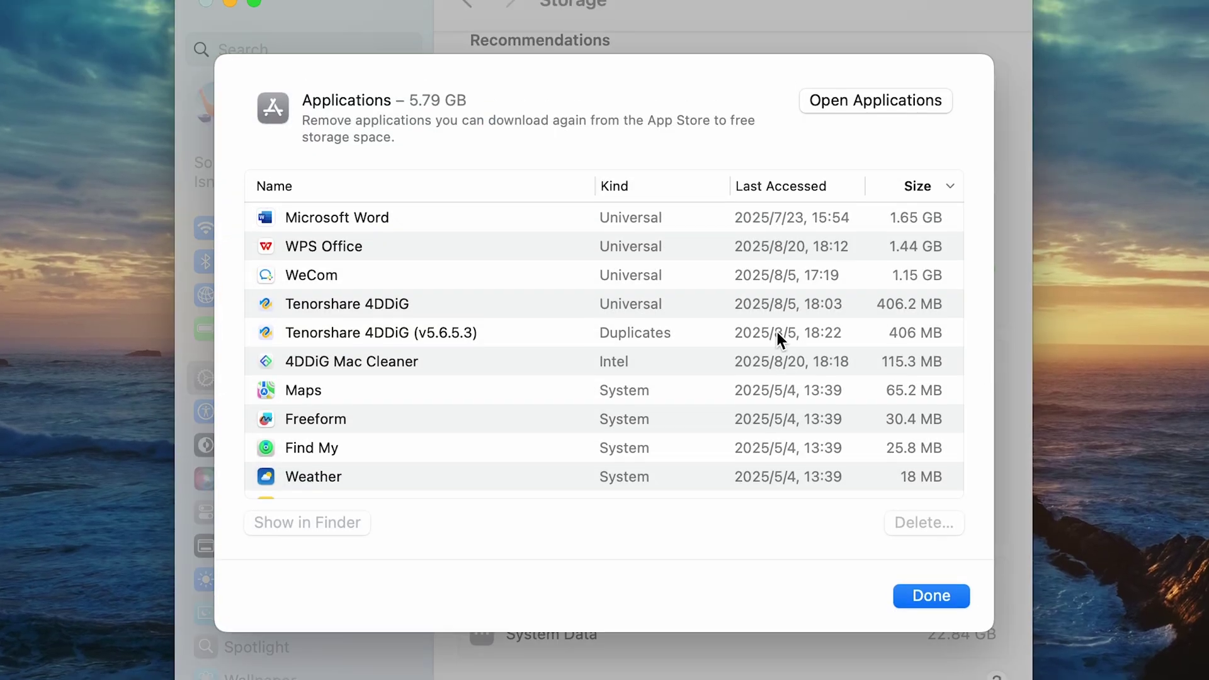
scroll(613, 315, down, 1)
click(587, 251)
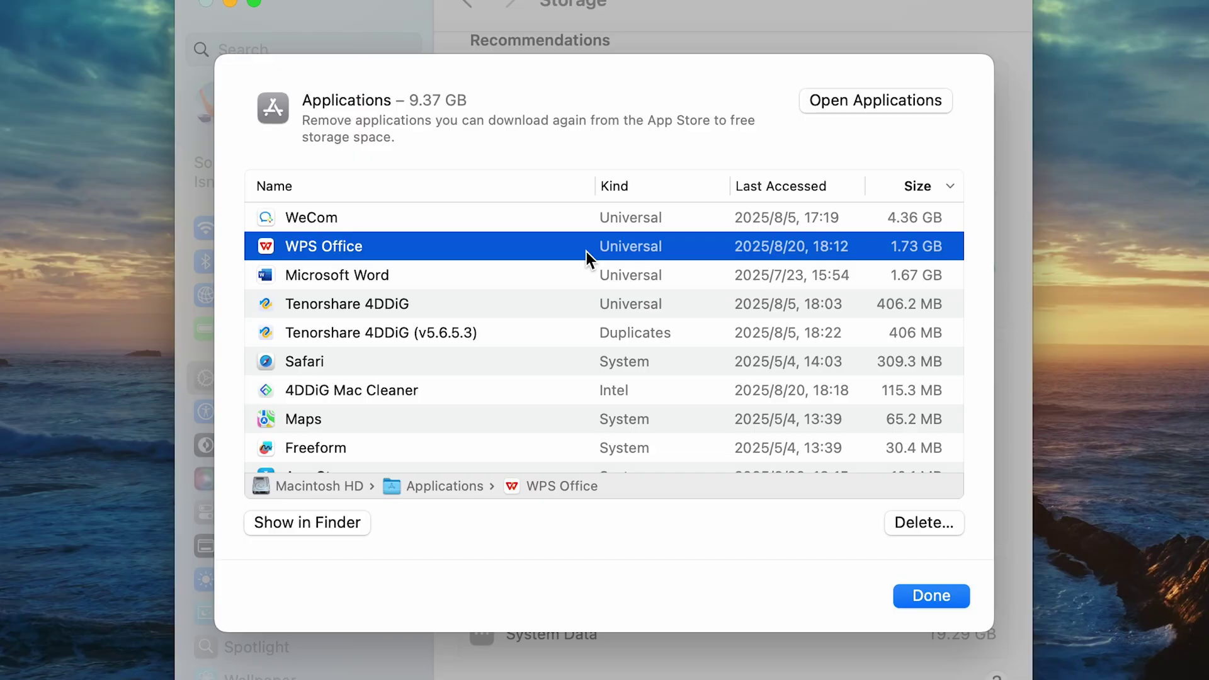
click(913, 520)
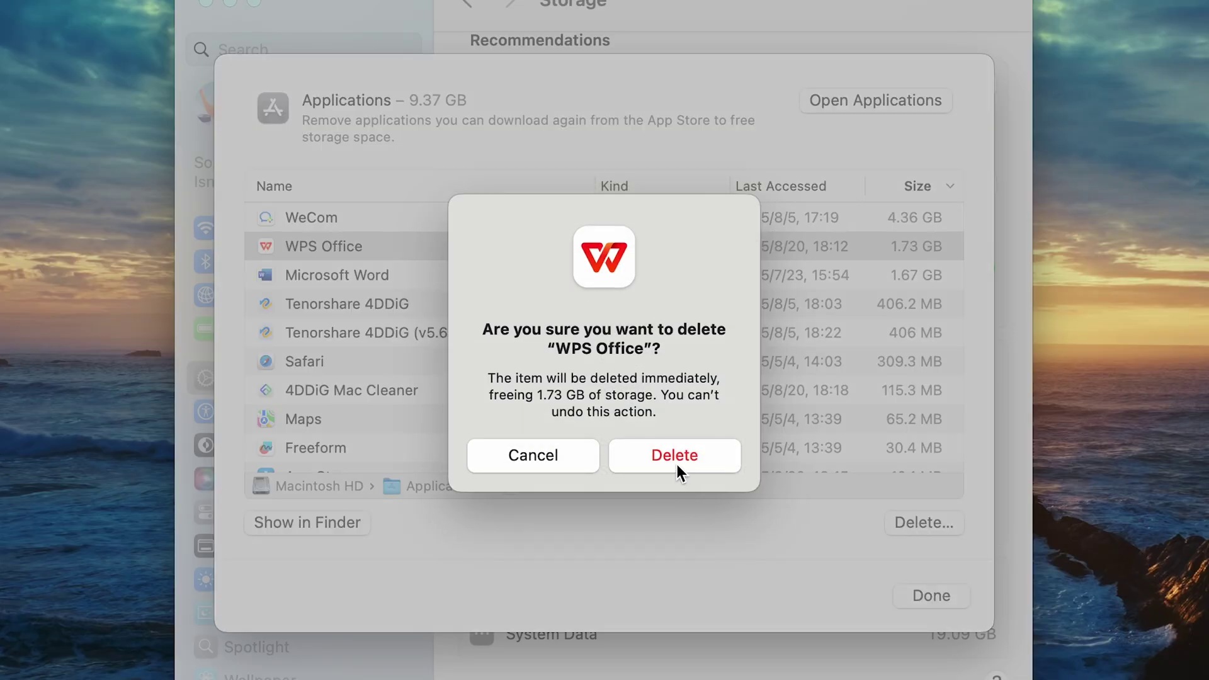
click(675, 461)
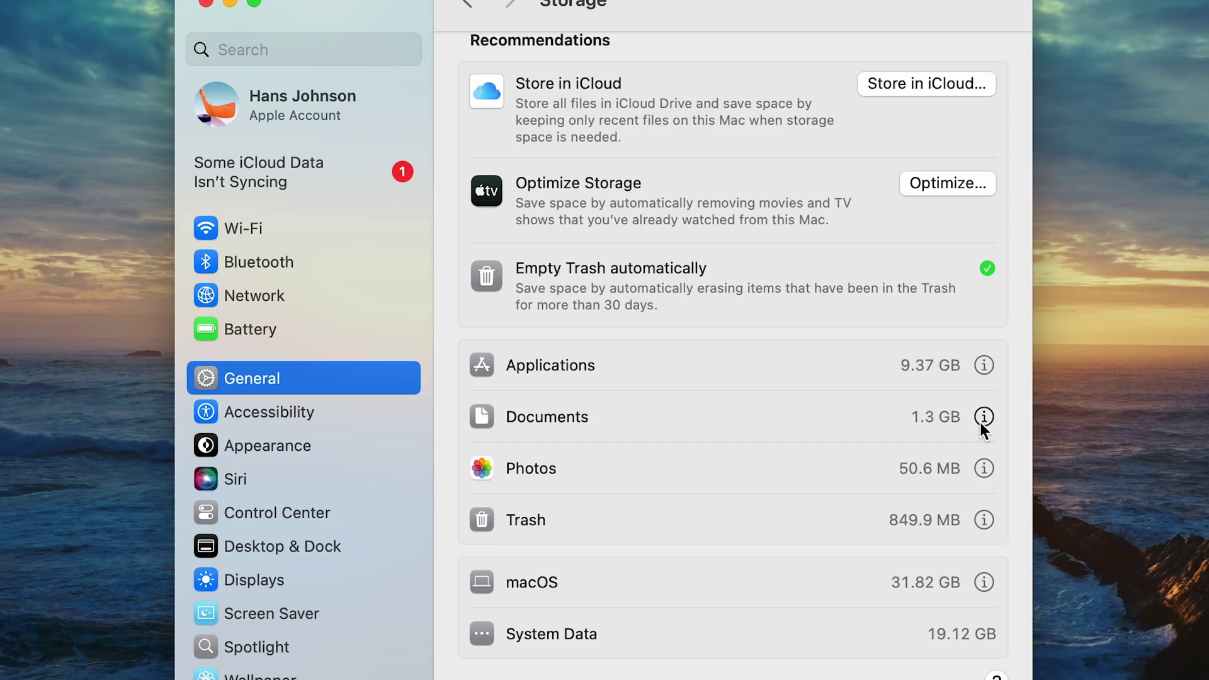
click(983, 418)
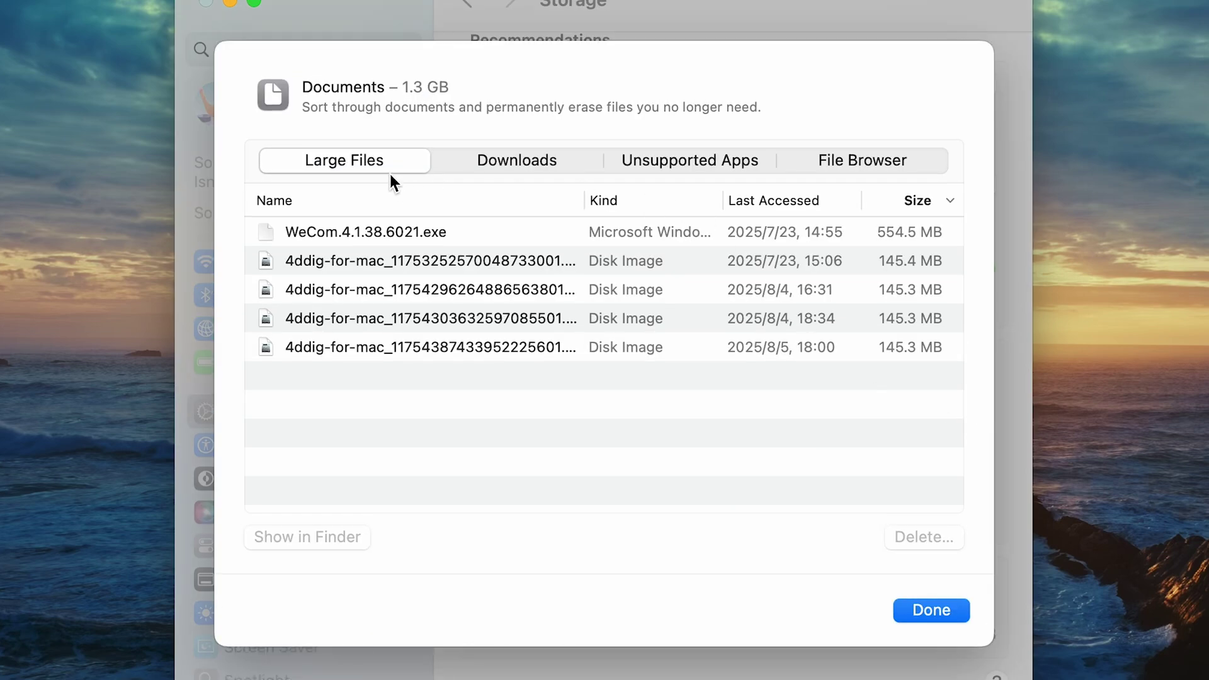
Review the Downloads, Unsupported Apps and File Browser tabs, then return to Large Files
click(467, 161)
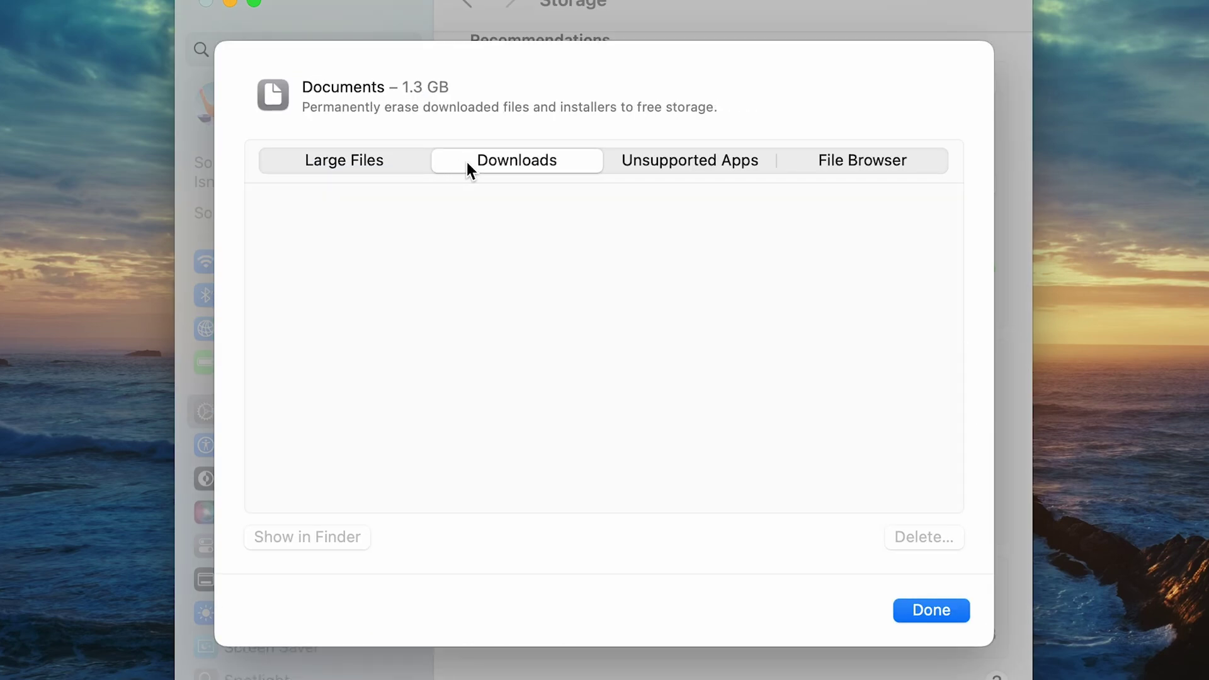
click(674, 161)
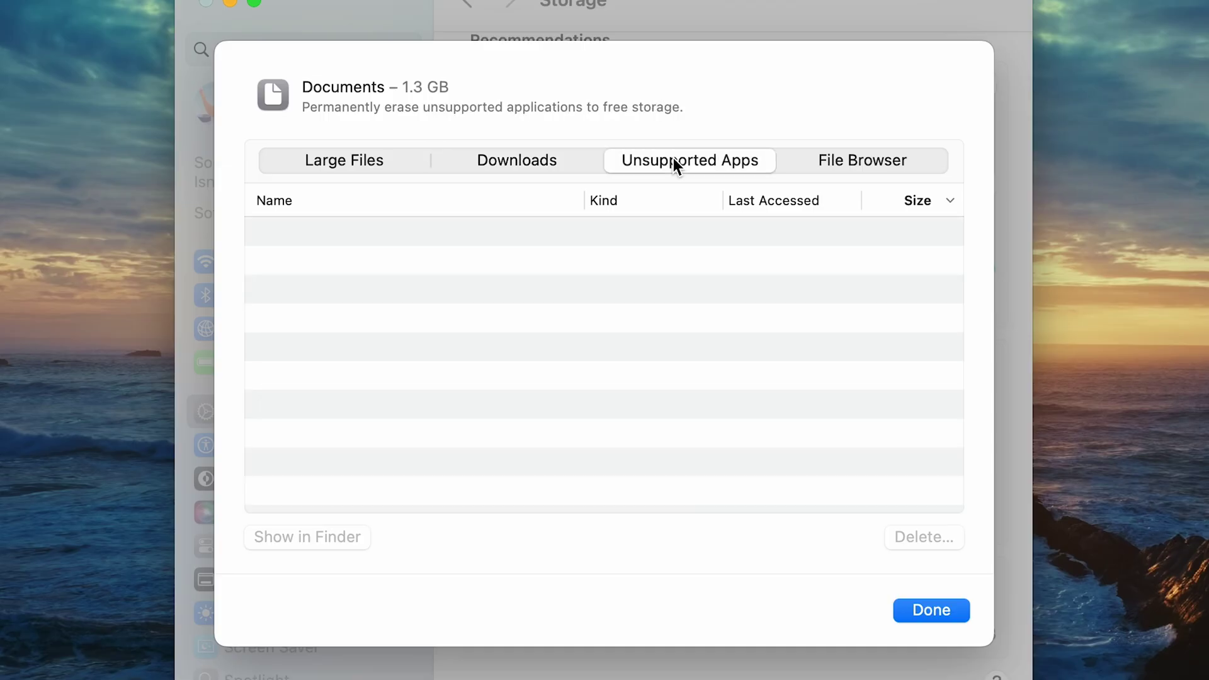
click(831, 165)
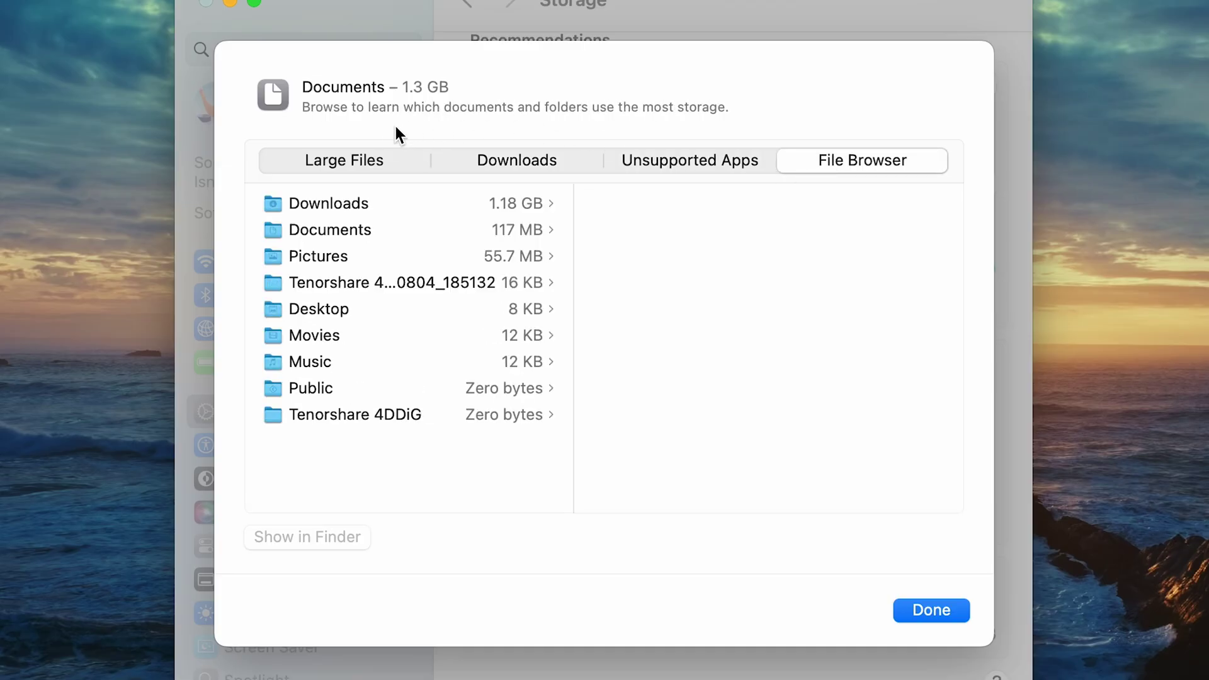
click(376, 161)
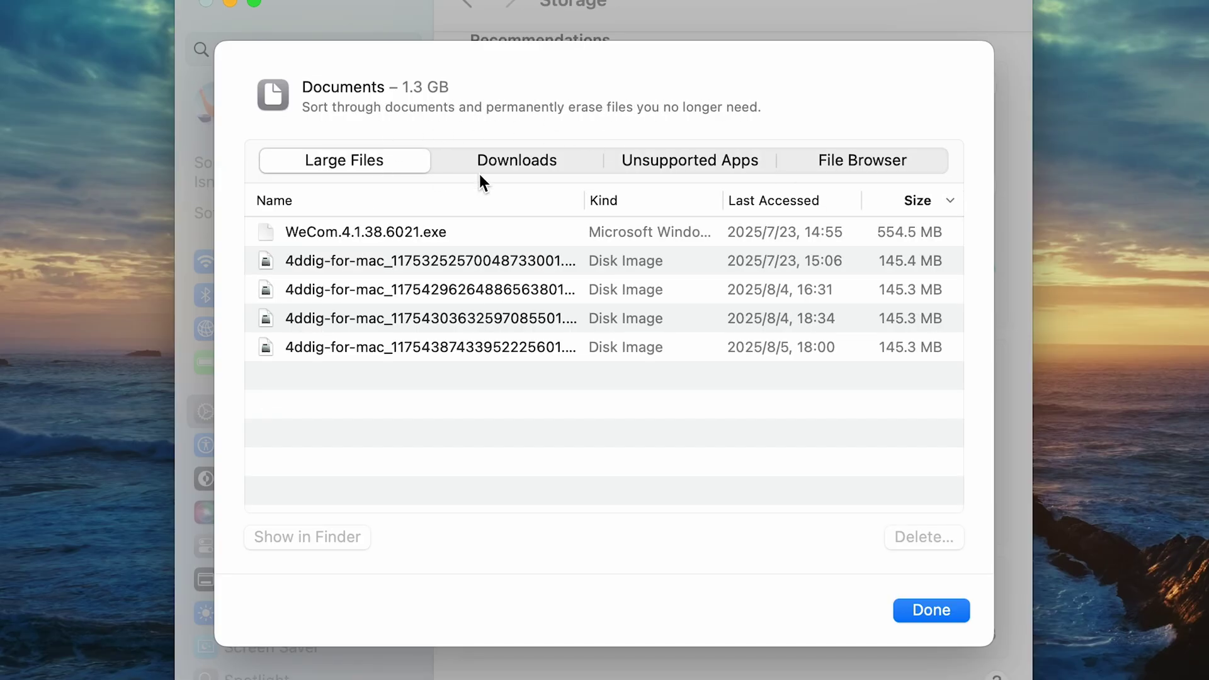
Sort large files by size and delete the 145.4 MB 4ddig-for-mac .dmg disk image
click(918, 199)
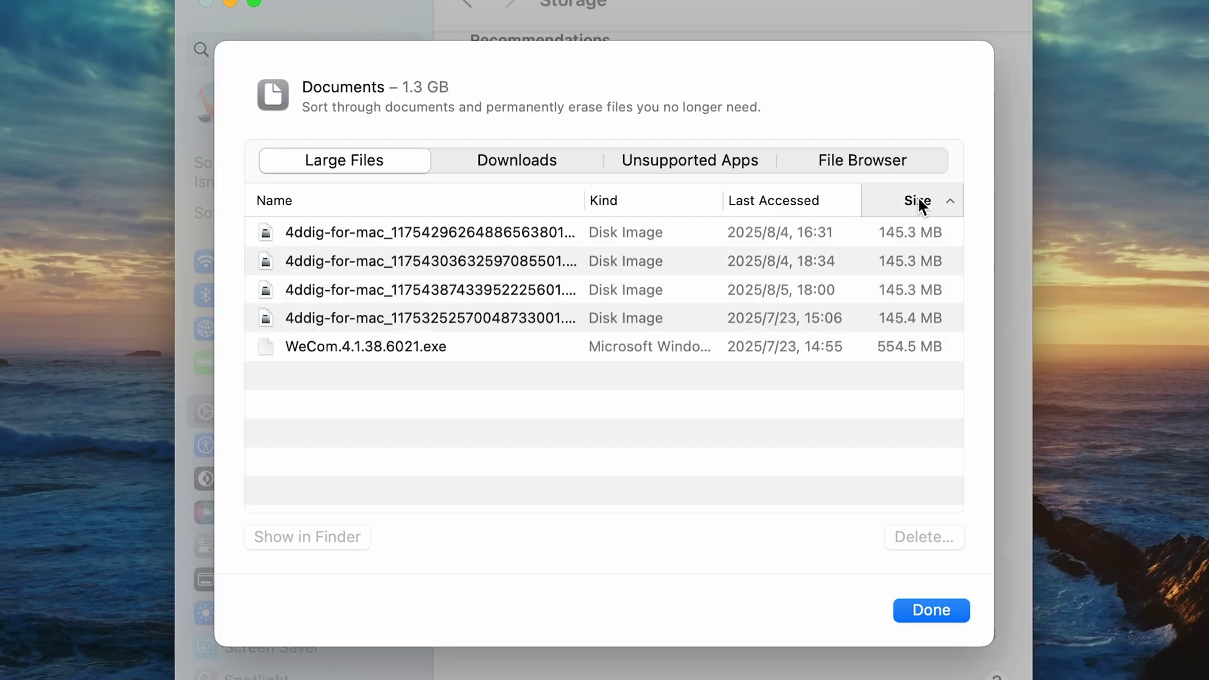
click(918, 199)
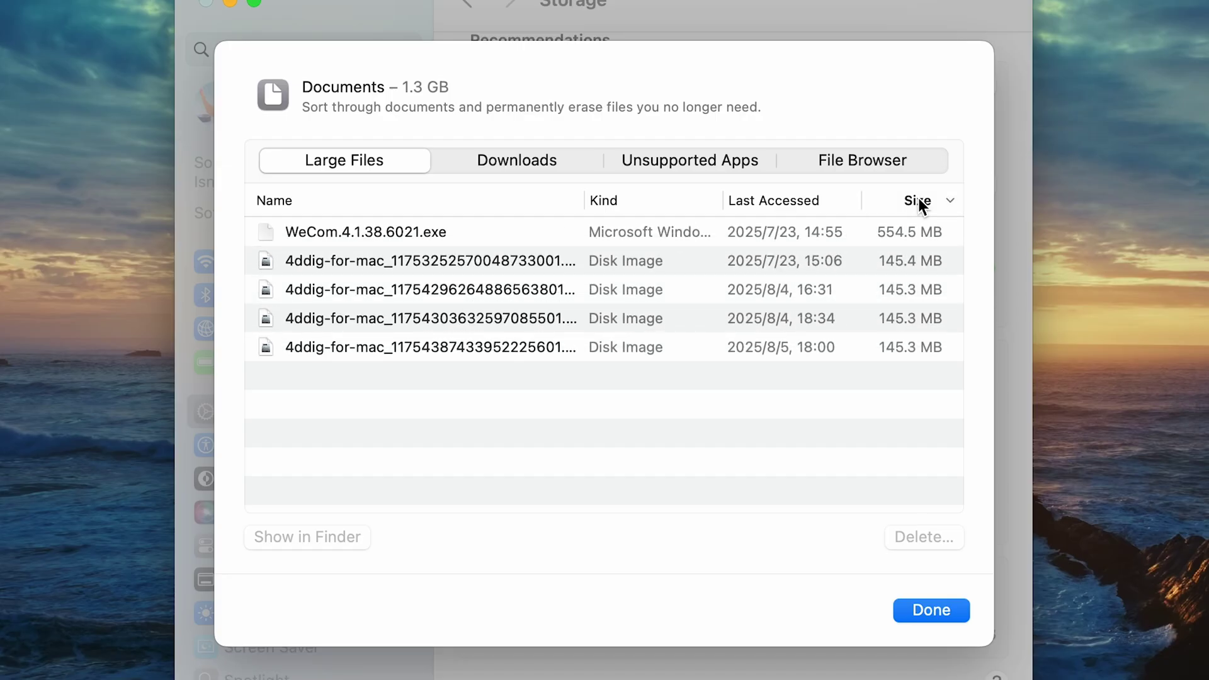
click(661, 260)
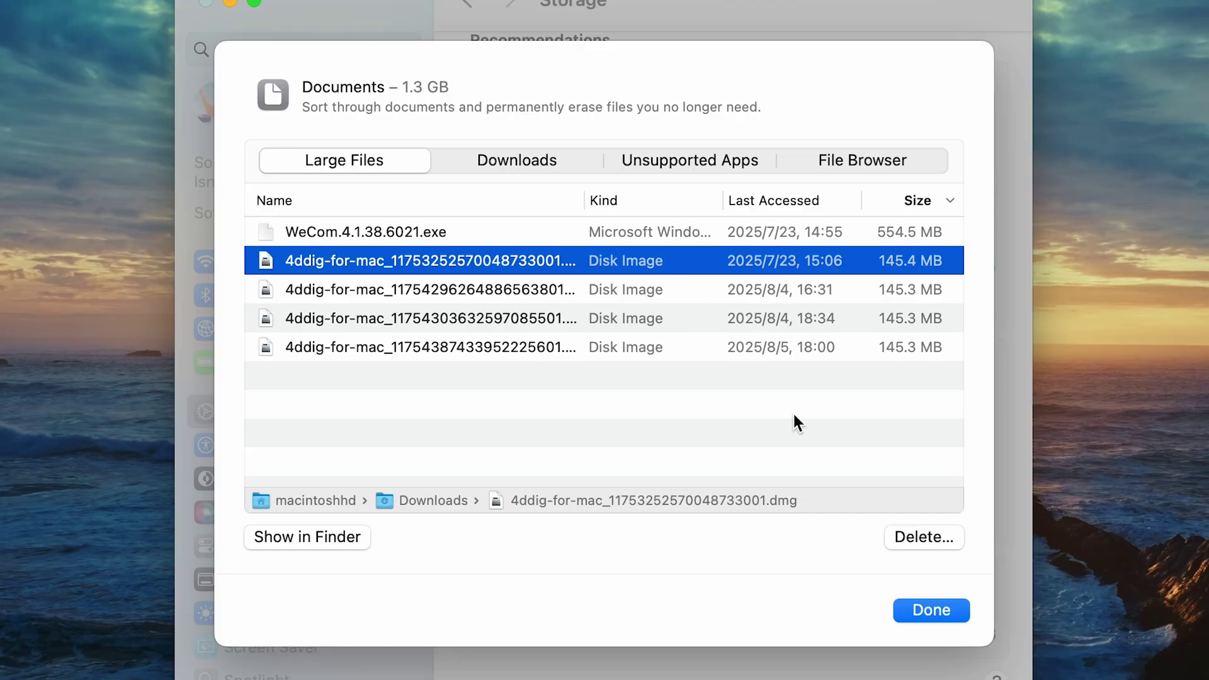
click(912, 537)
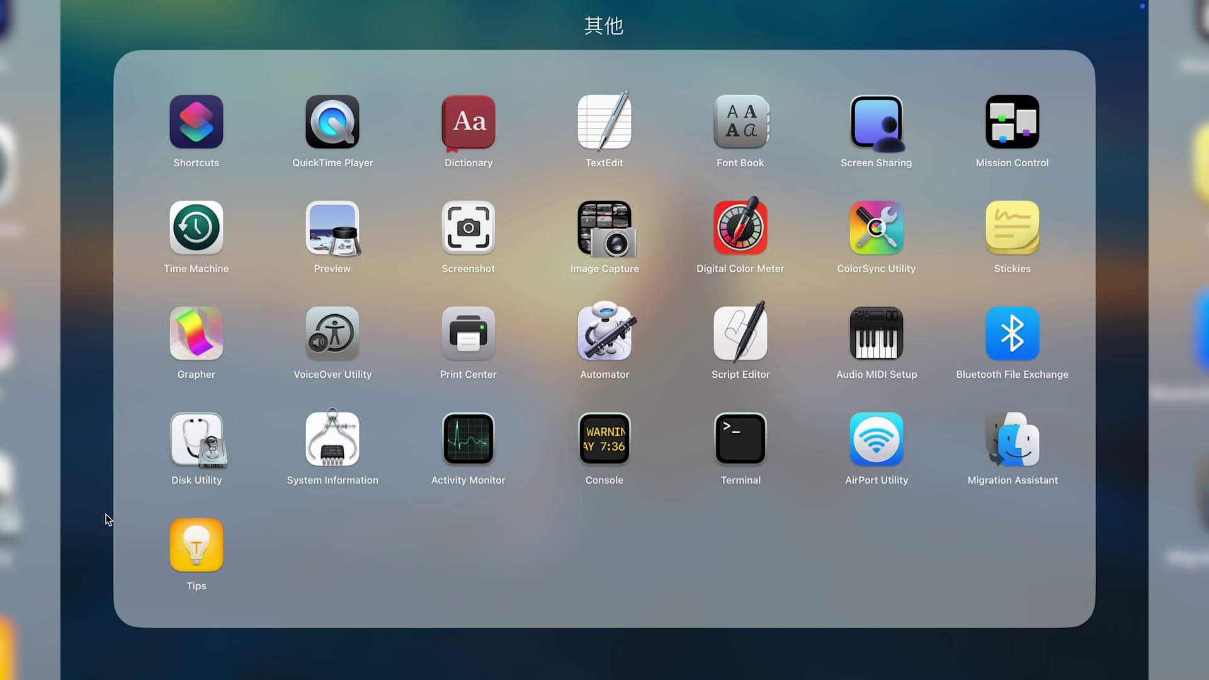
Close the 其他 folder and Launchpad, then bring up a Finder window on Recents
click(294, 547)
scroll(309, 539, right, 2)
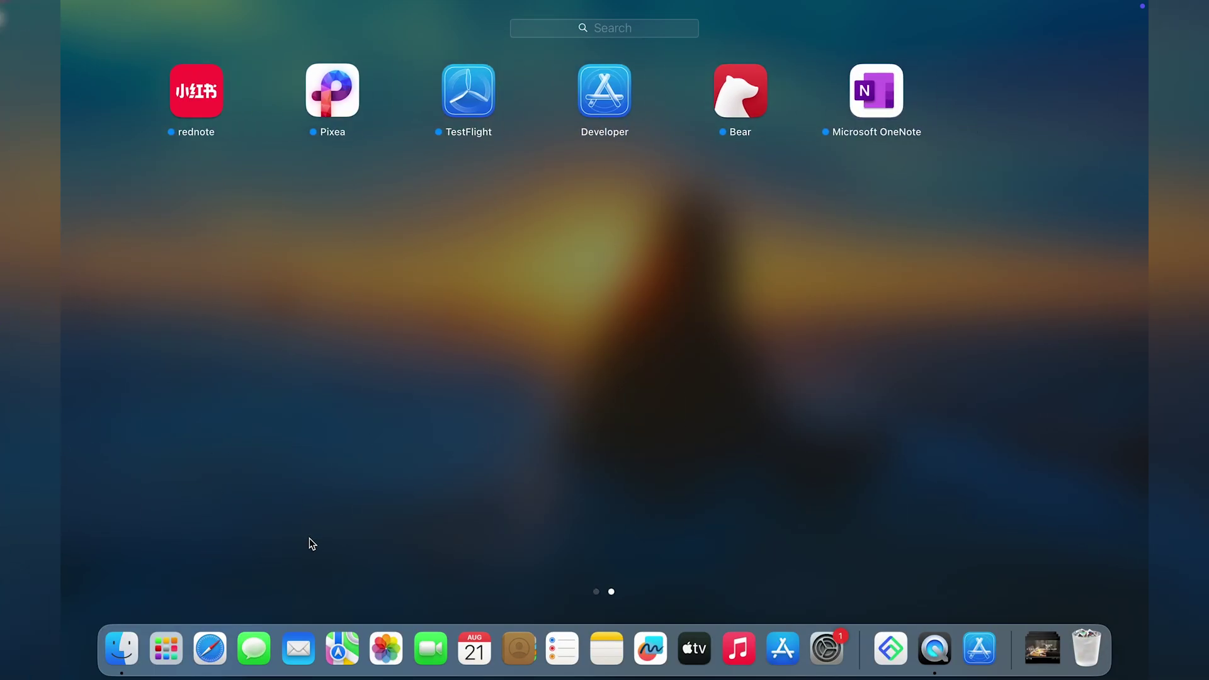
scroll(308, 539, left, 2)
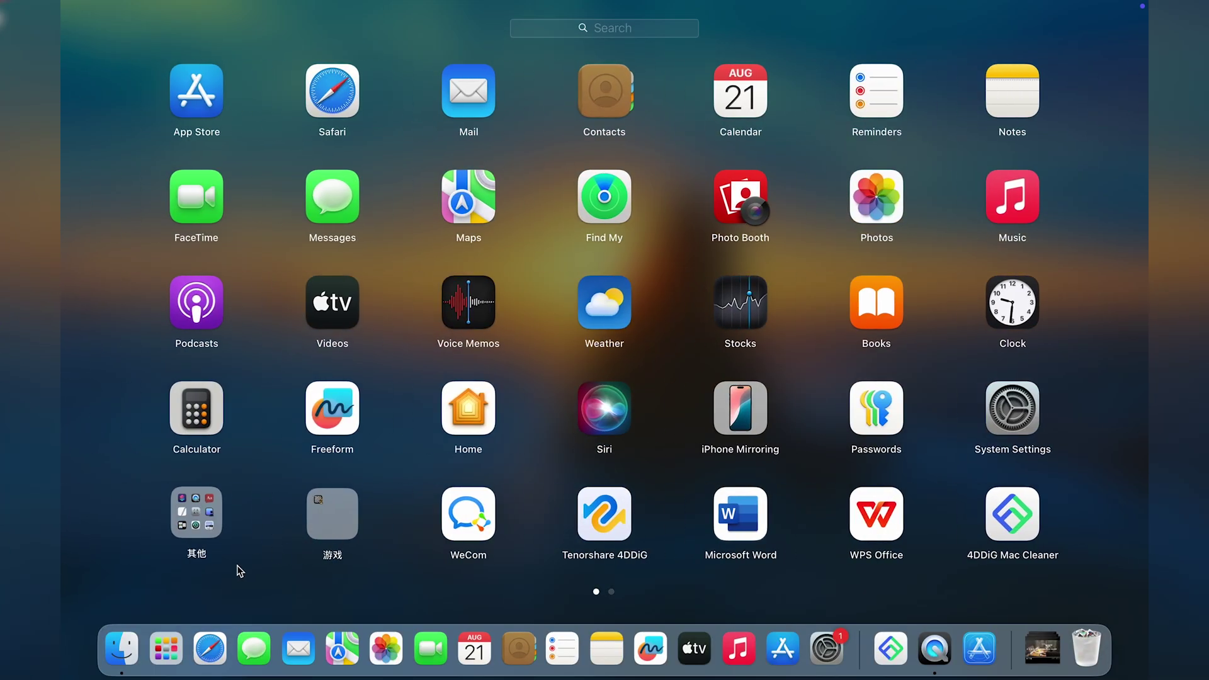
click(165, 655)
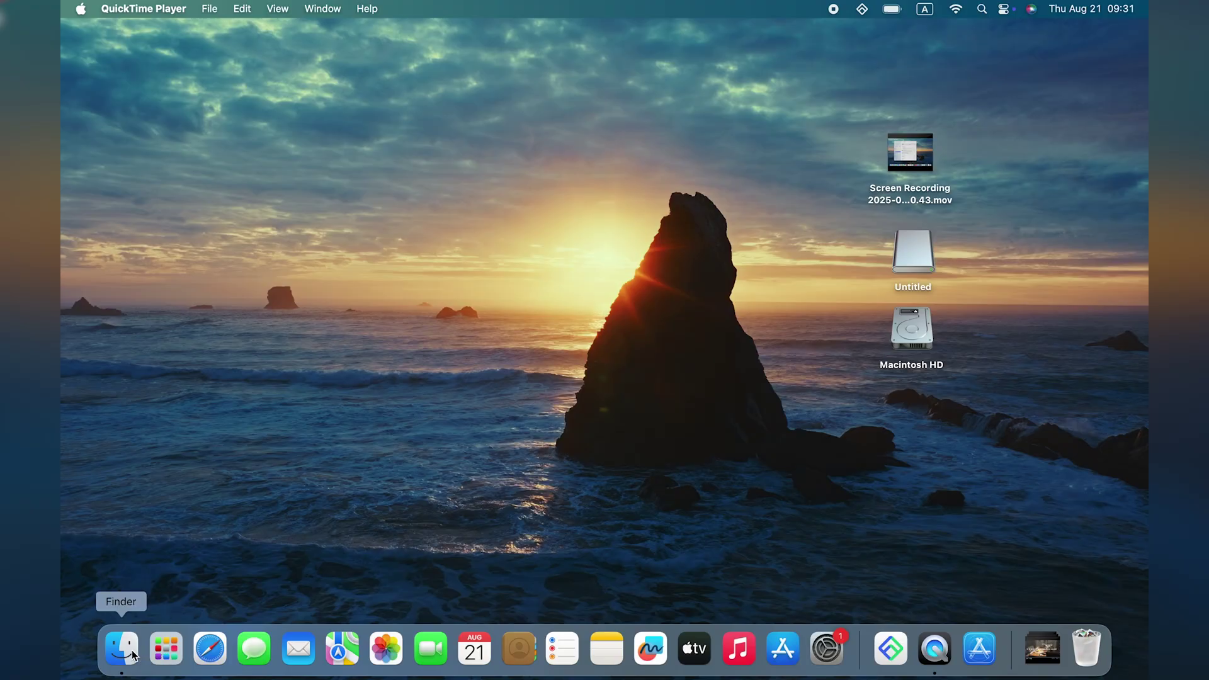
click(133, 655)
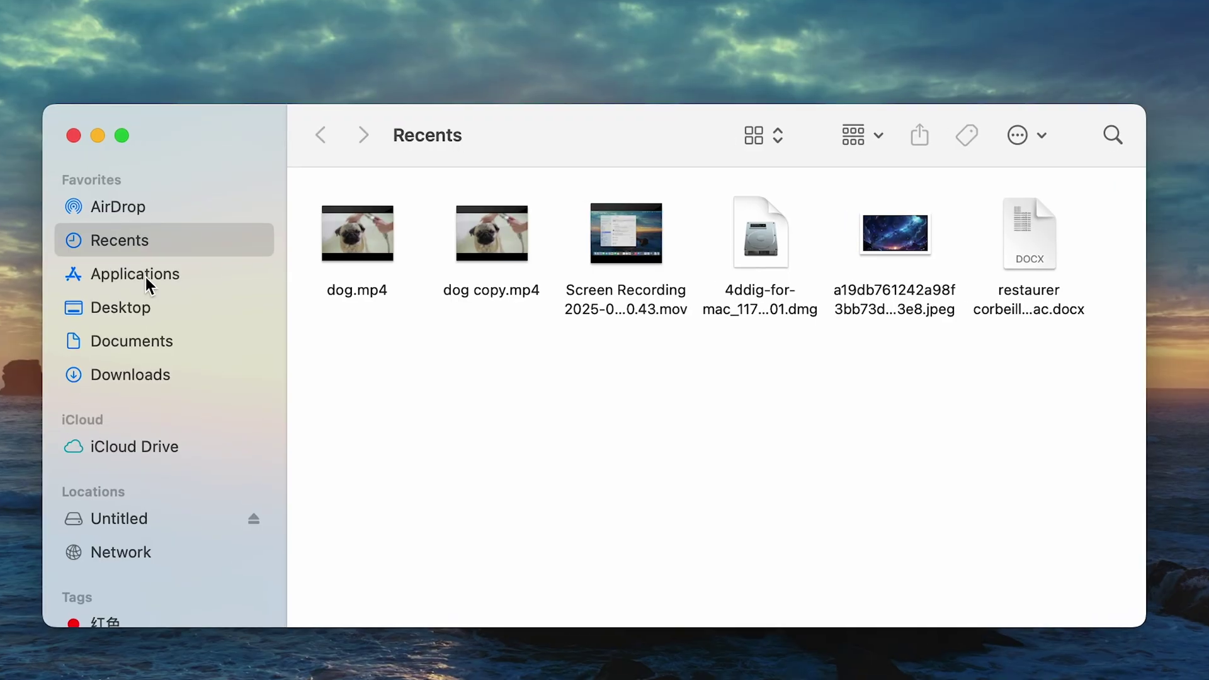
Enable Movies, Music and Pictures in the Sidebar tab of Finder Settings
click(146, 278)
click(144, 309)
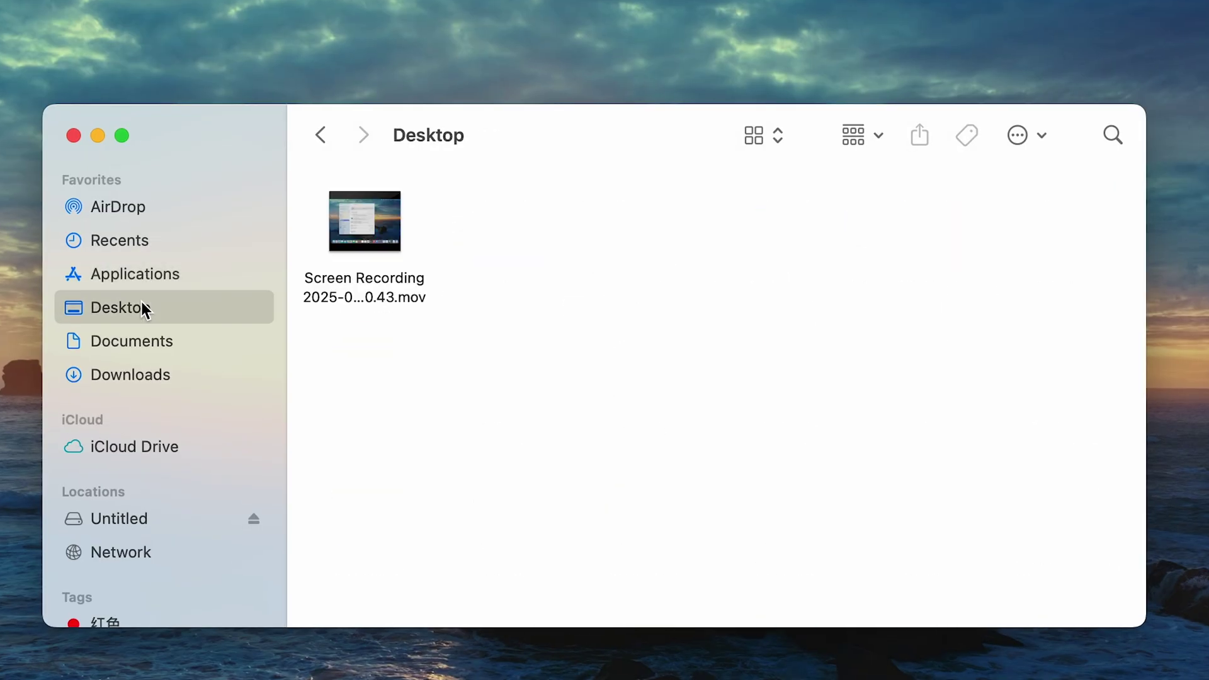
click(65, 8)
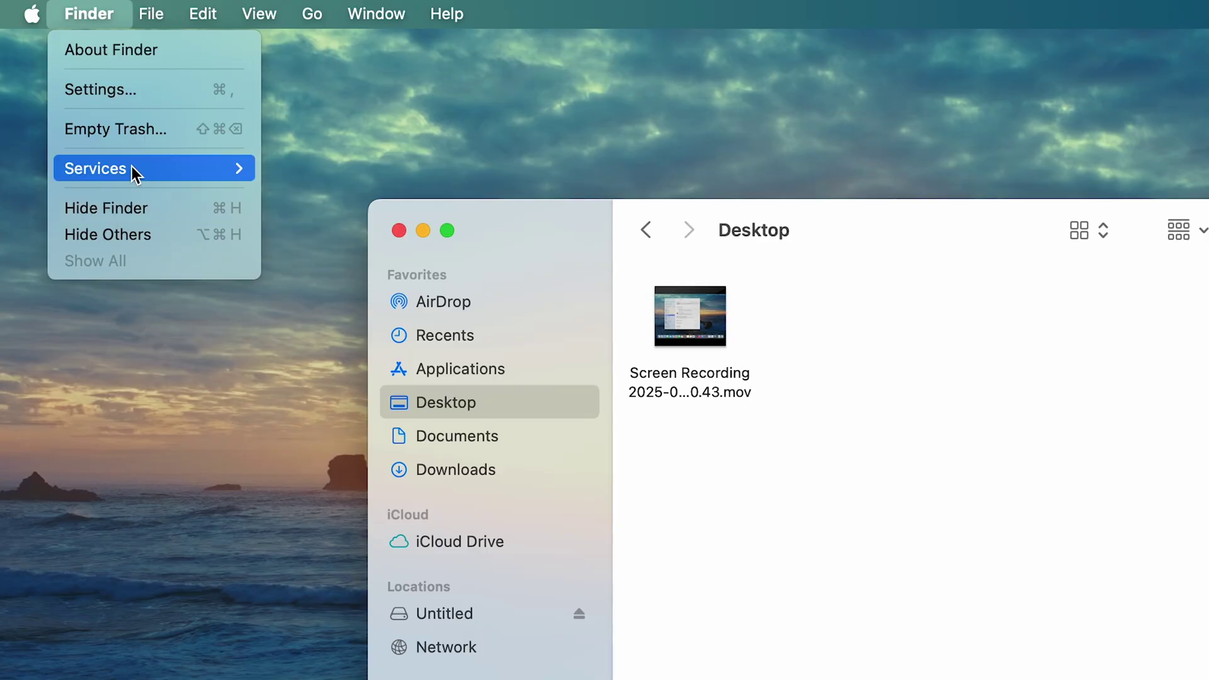
click(169, 94)
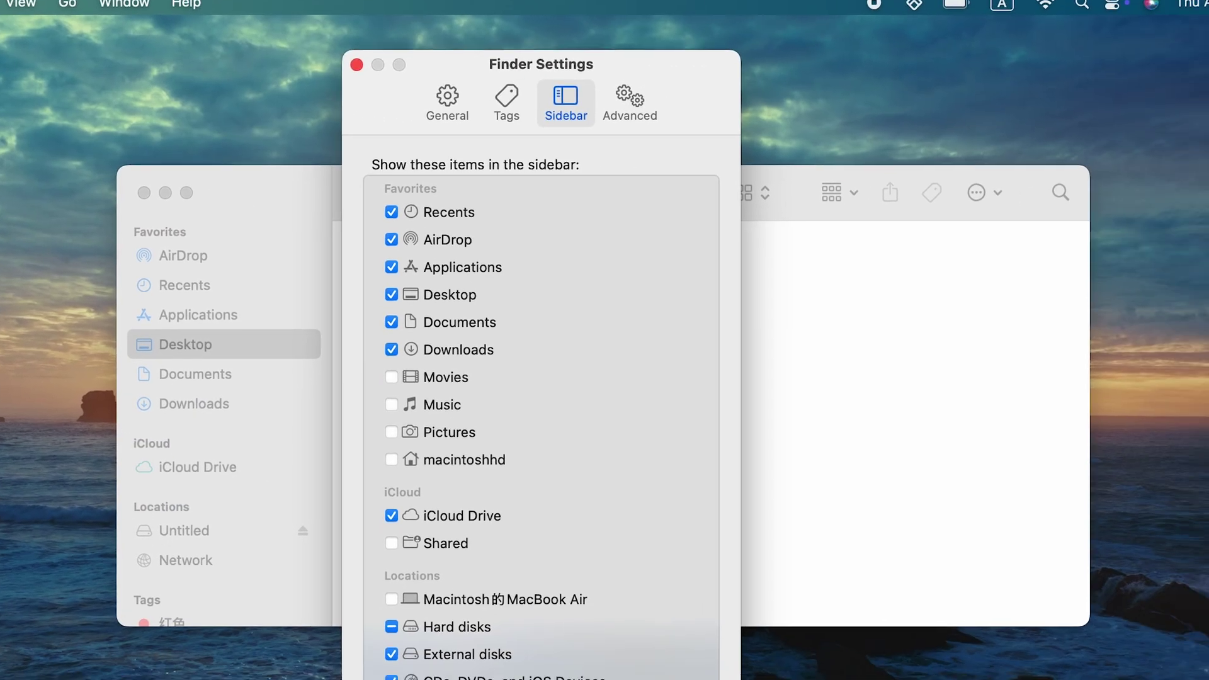
click(386, 377)
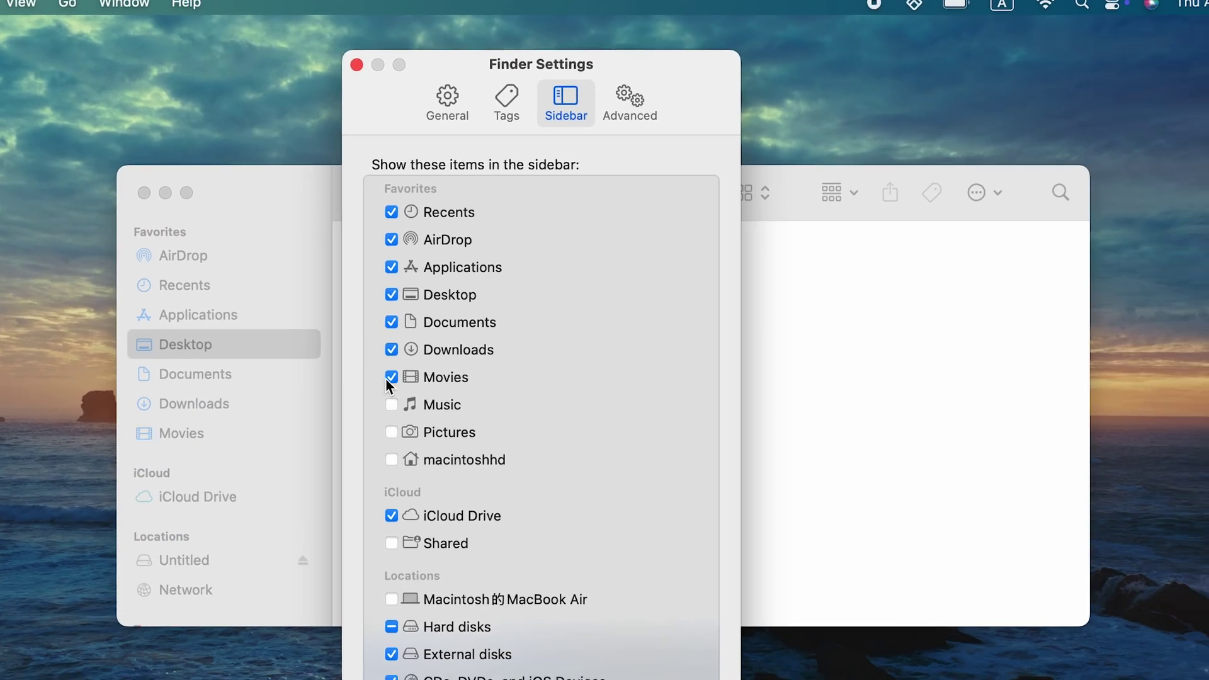
click(392, 405)
click(390, 432)
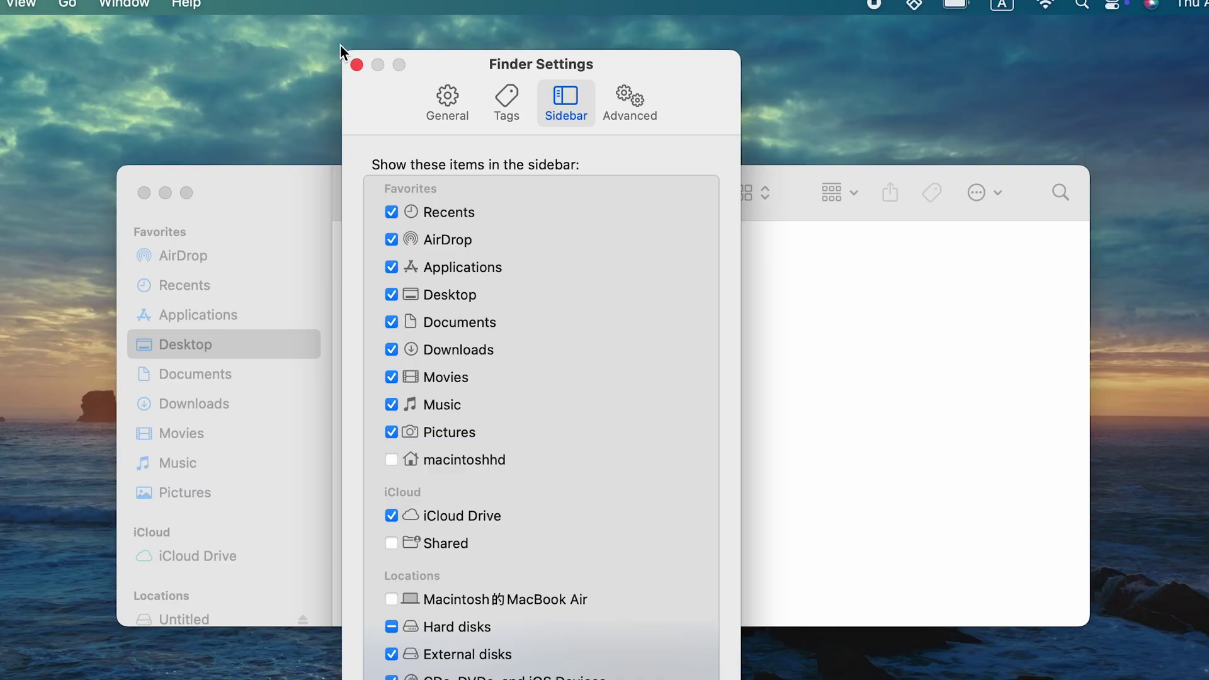
click(356, 64)
Switch Finder to List view and navigate to the Downloads folder
click(758, 195)
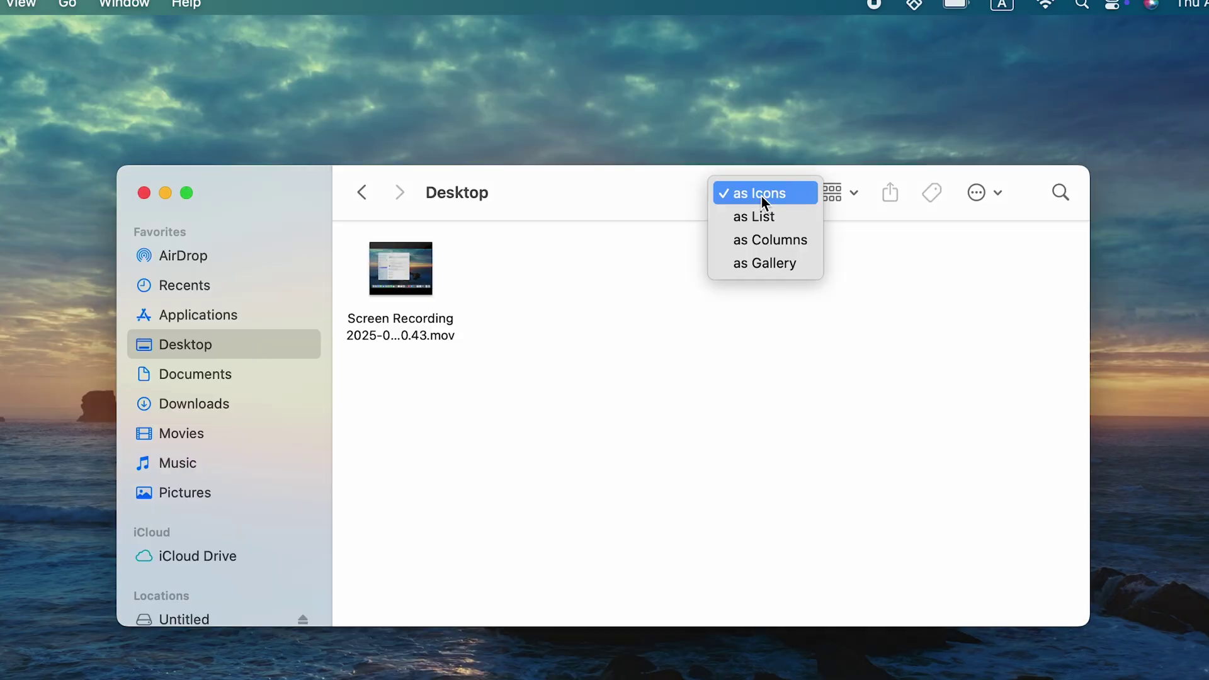
click(758, 216)
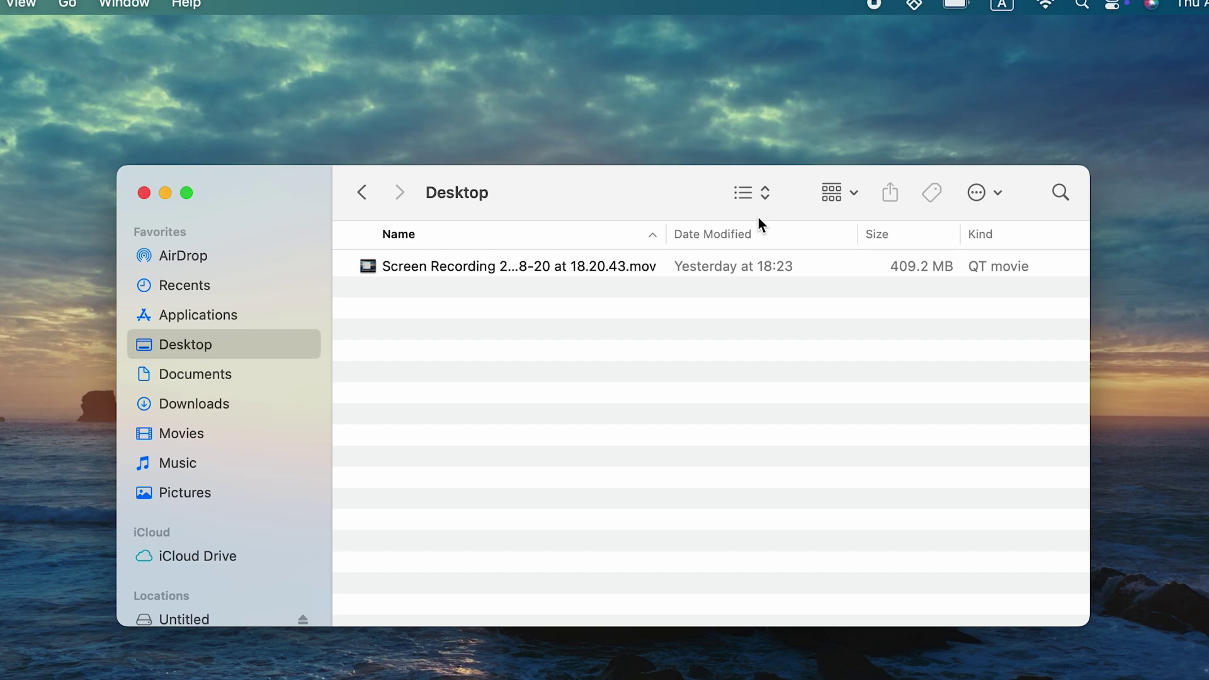
click(203, 375)
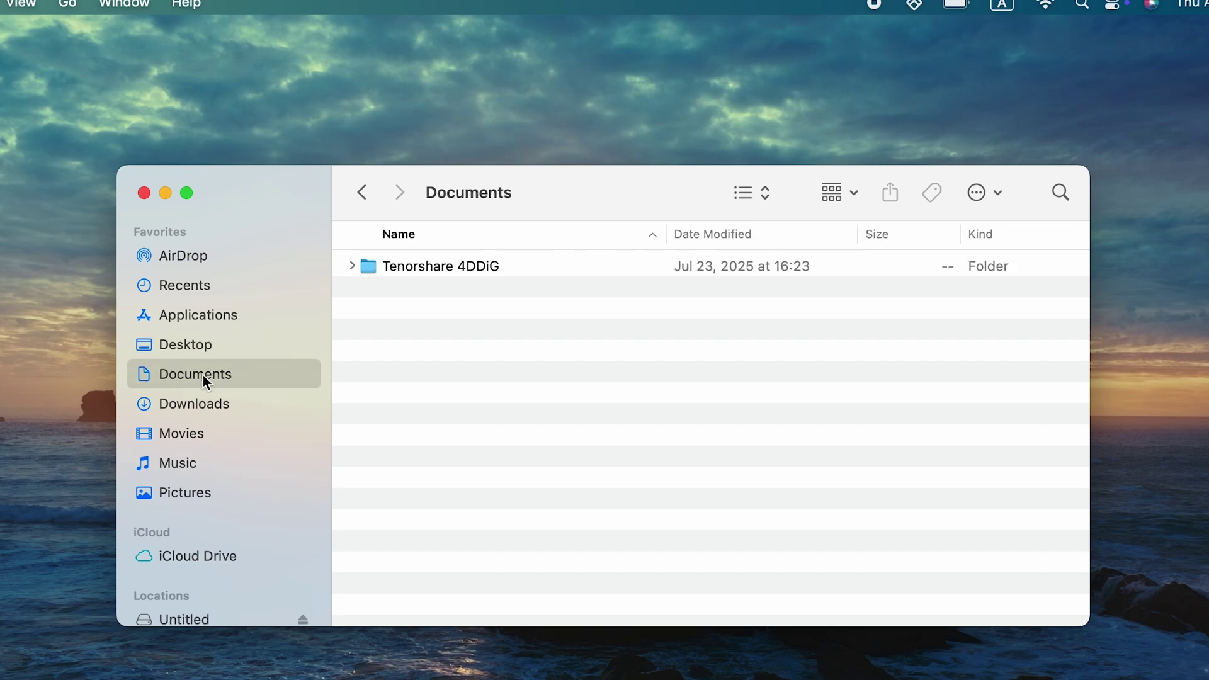
click(233, 404)
Turn on Calculate all sizes for Downloads, revealing 0.mp4 at 1.63 GB
key(super+j)
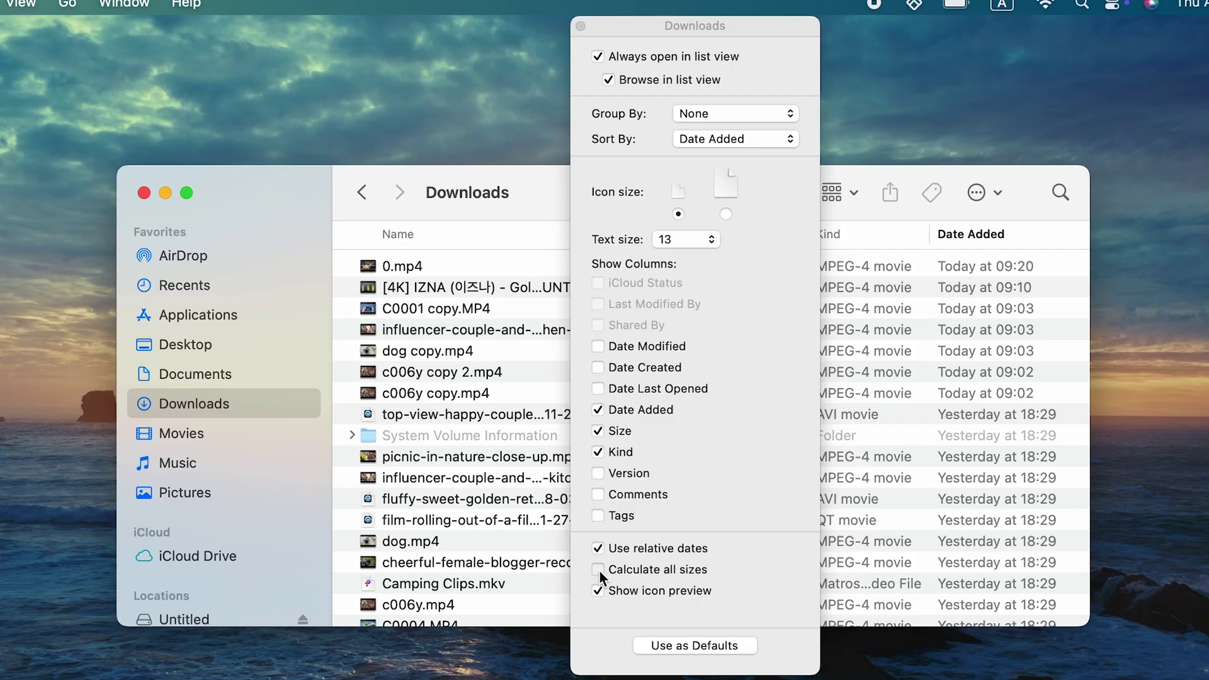
click(709, 643)
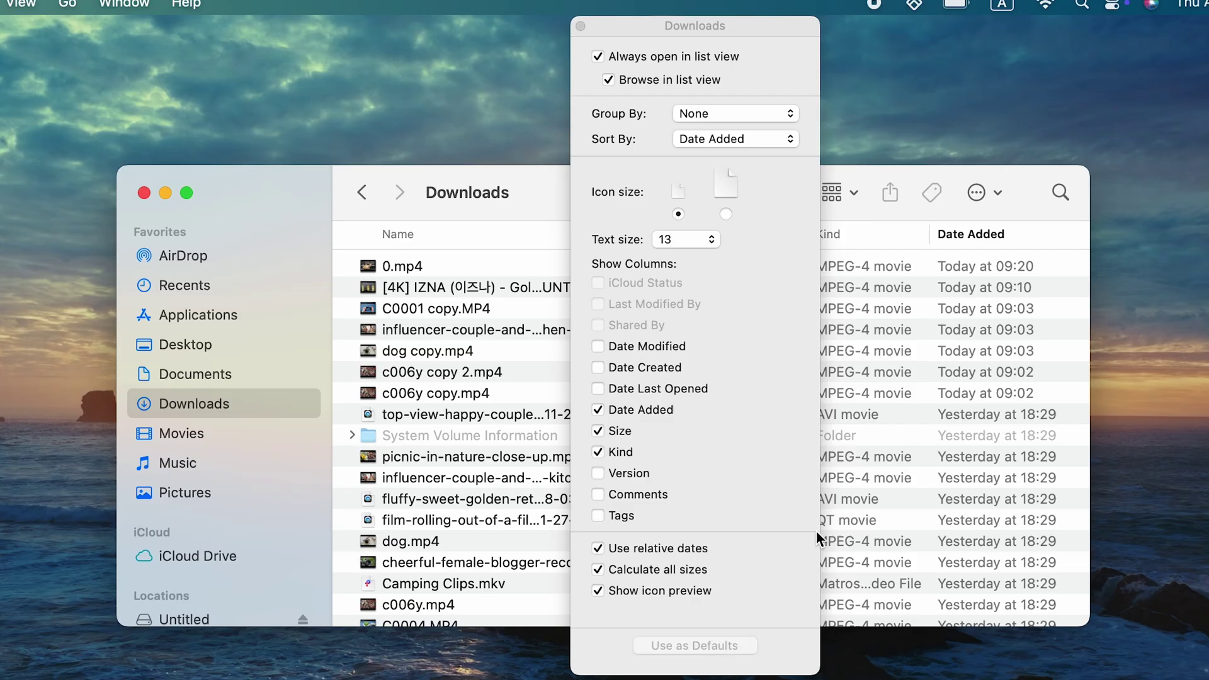
click(581, 25)
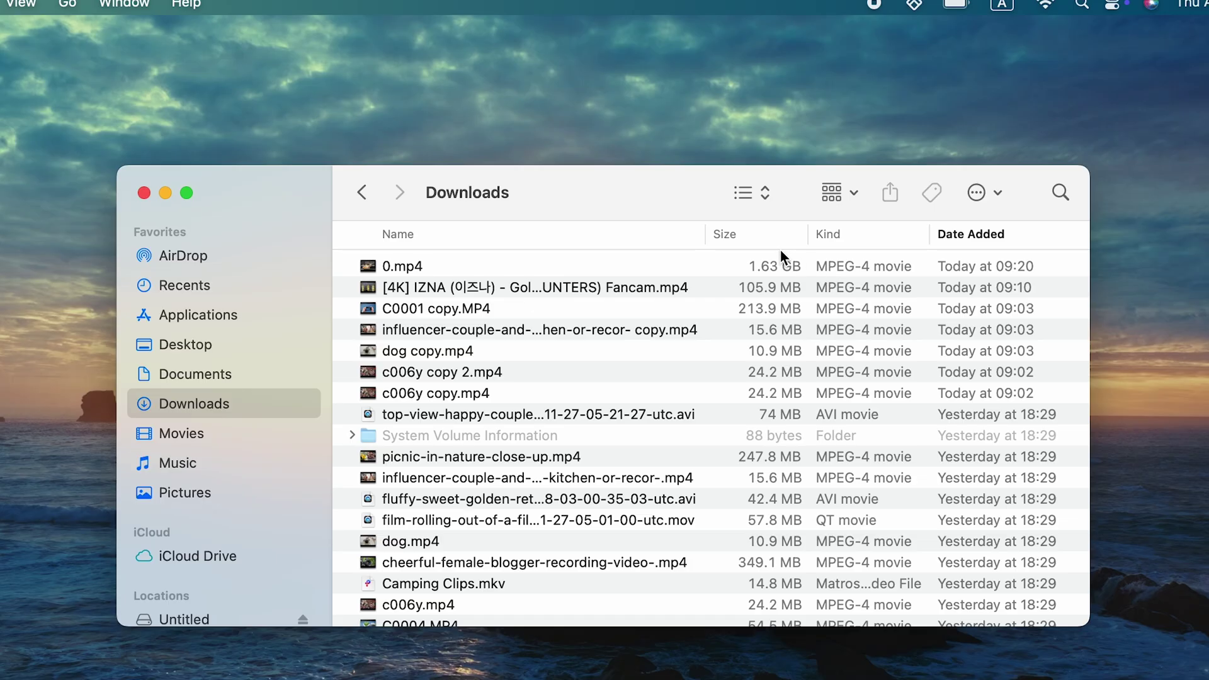
scroll(757, 291, down, 5)
scroll(757, 291, up, 5)
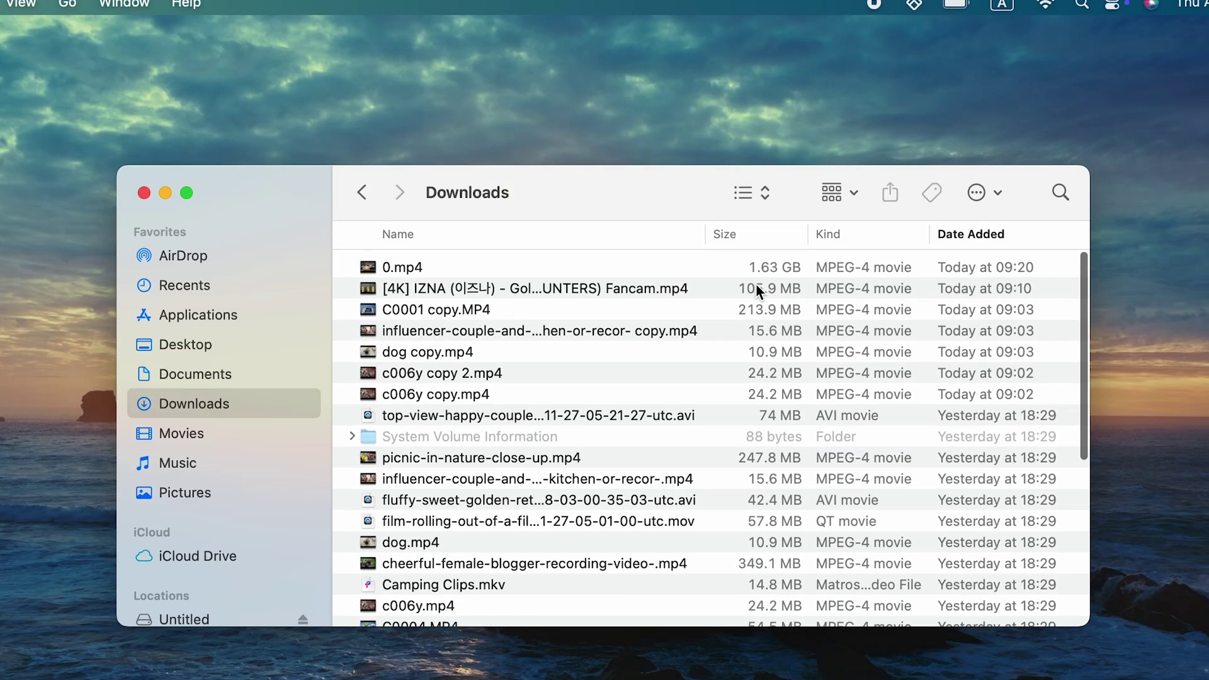
Search This Mac for 'mp4' and add a new filter criterion row
click(1061, 192)
text(mp4)
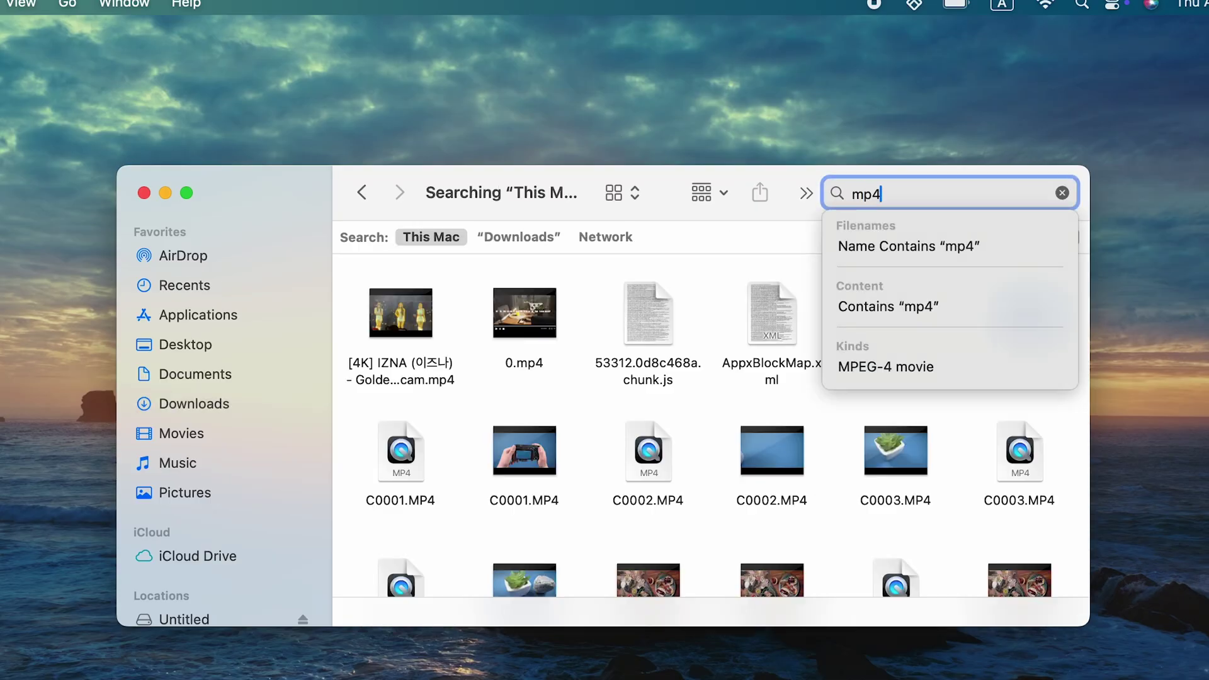
key(Return)
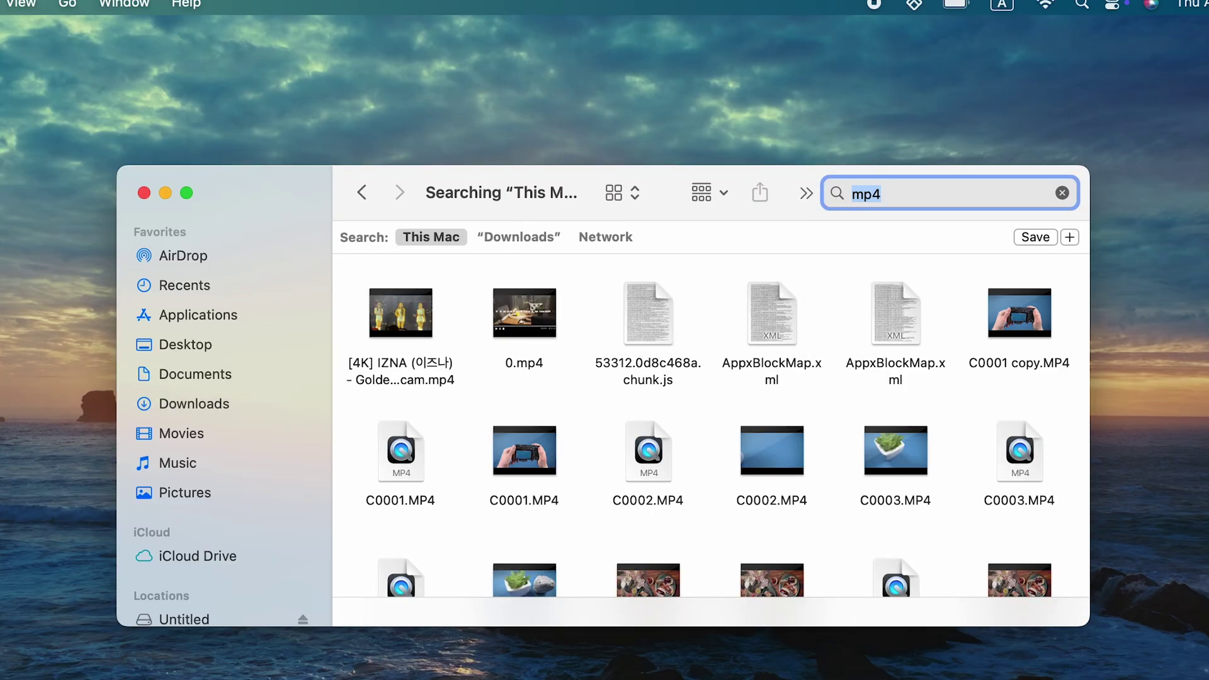
click(1069, 237)
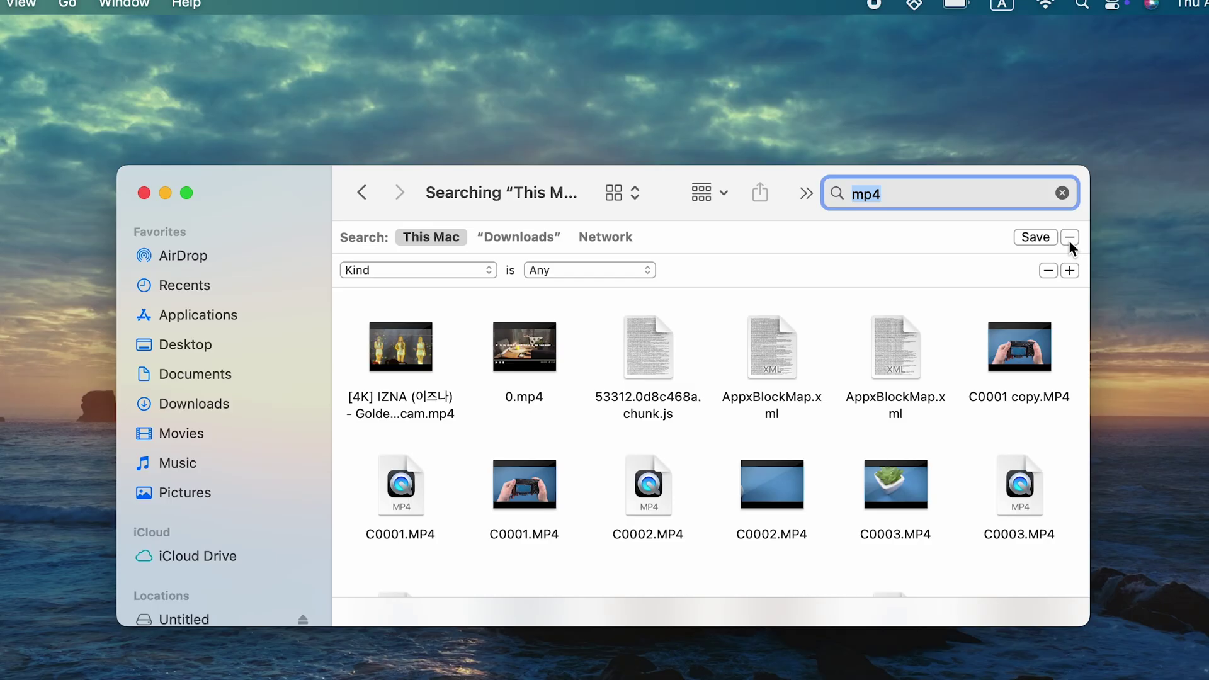
Add File Size to the available search attributes via Other…
click(473, 264)
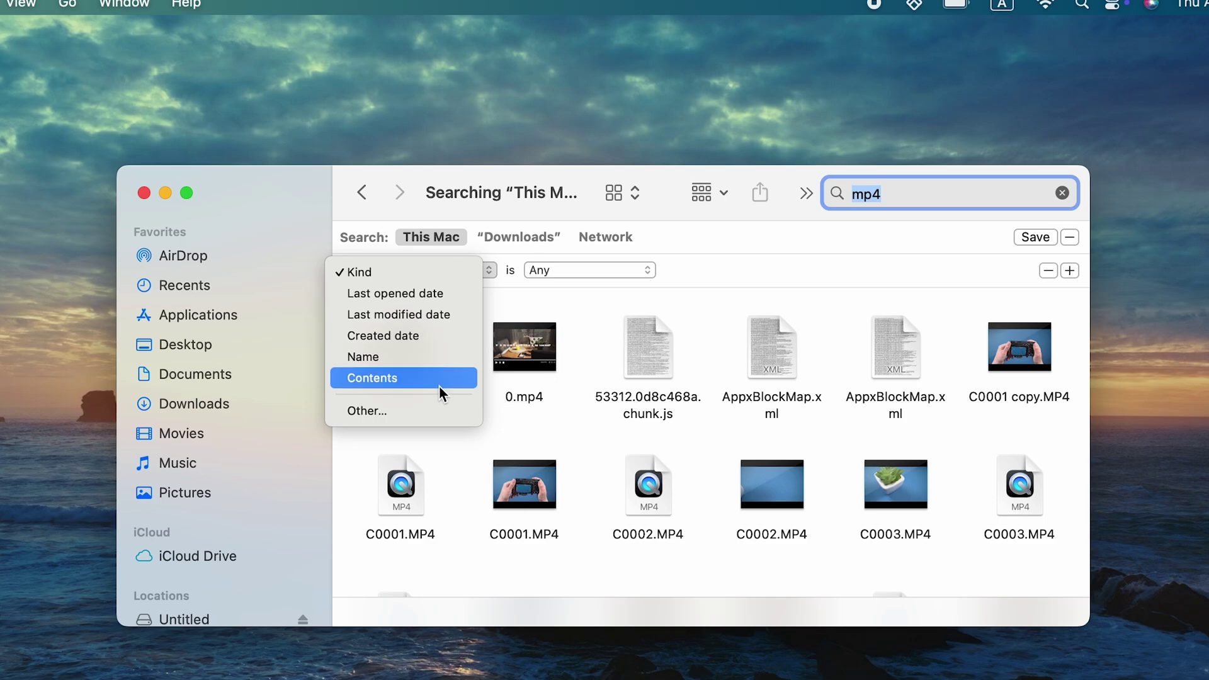
click(411, 413)
text(file s)
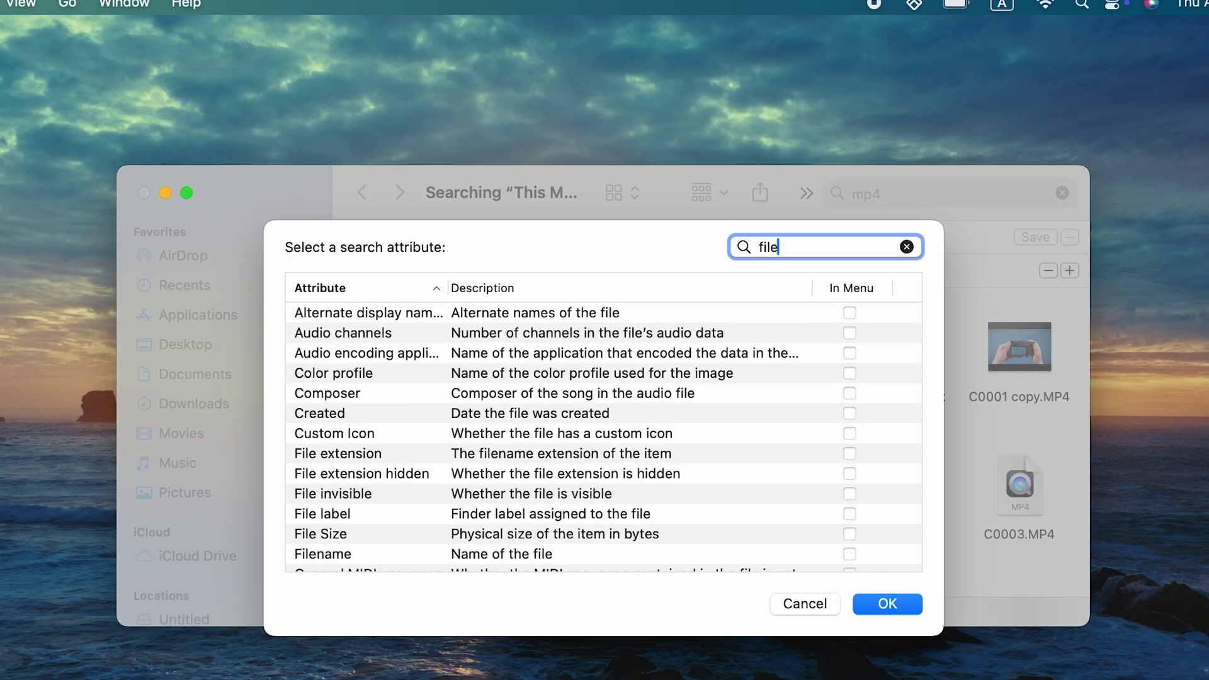
click(849, 313)
click(885, 604)
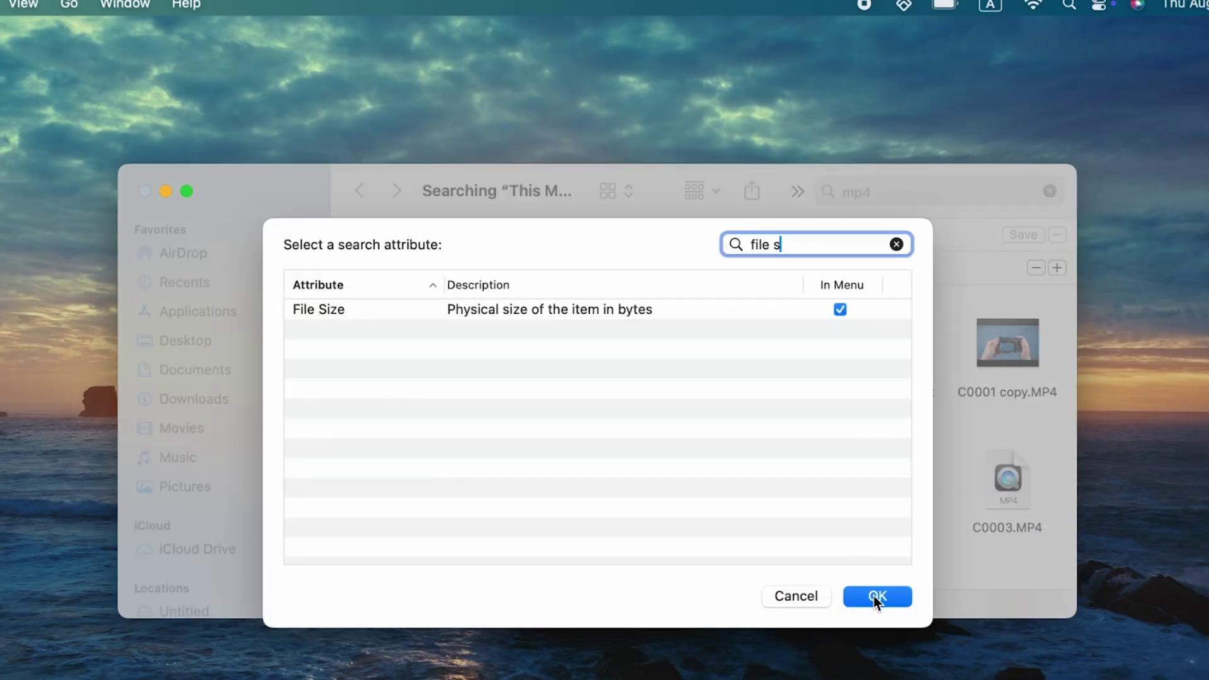
click(875, 597)
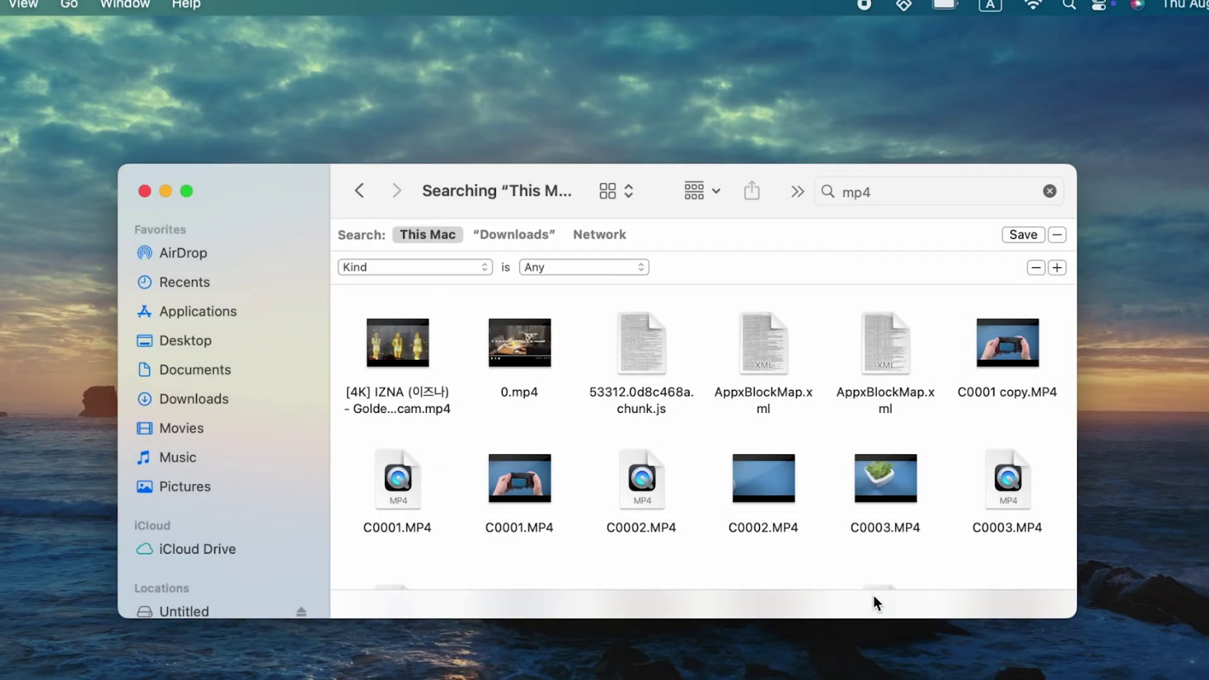
Filter the mp4 search to File Size greater than 1 GB
click(469, 267)
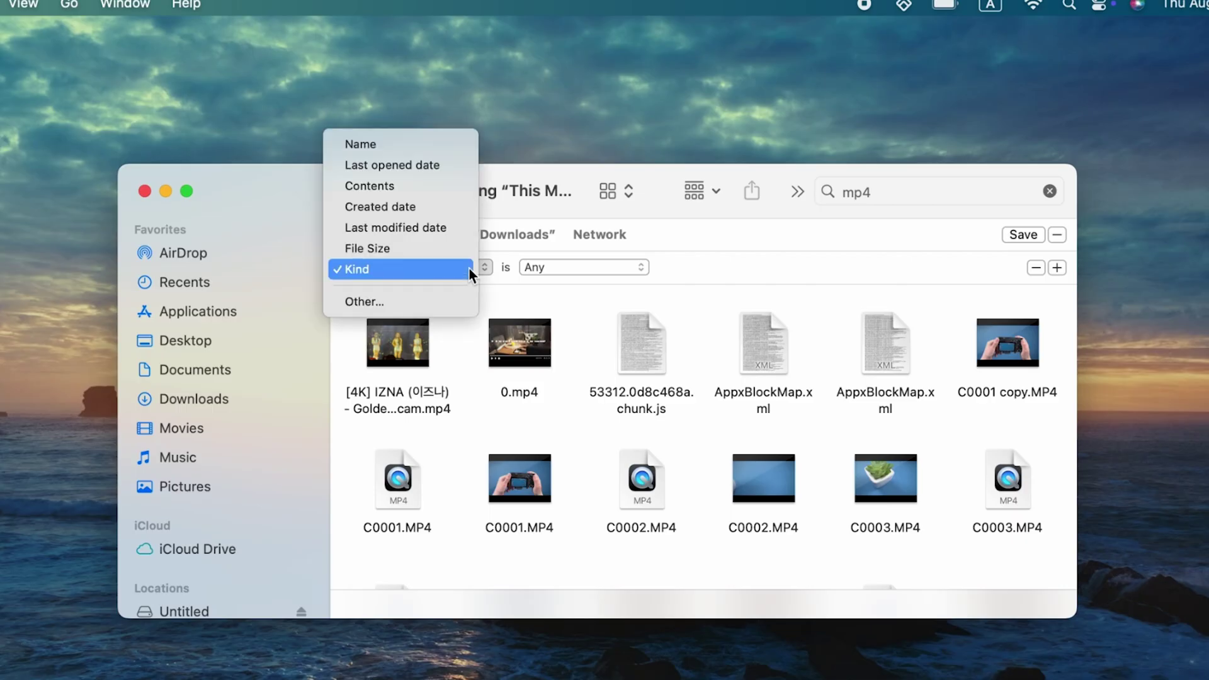
click(442, 250)
click(570, 275)
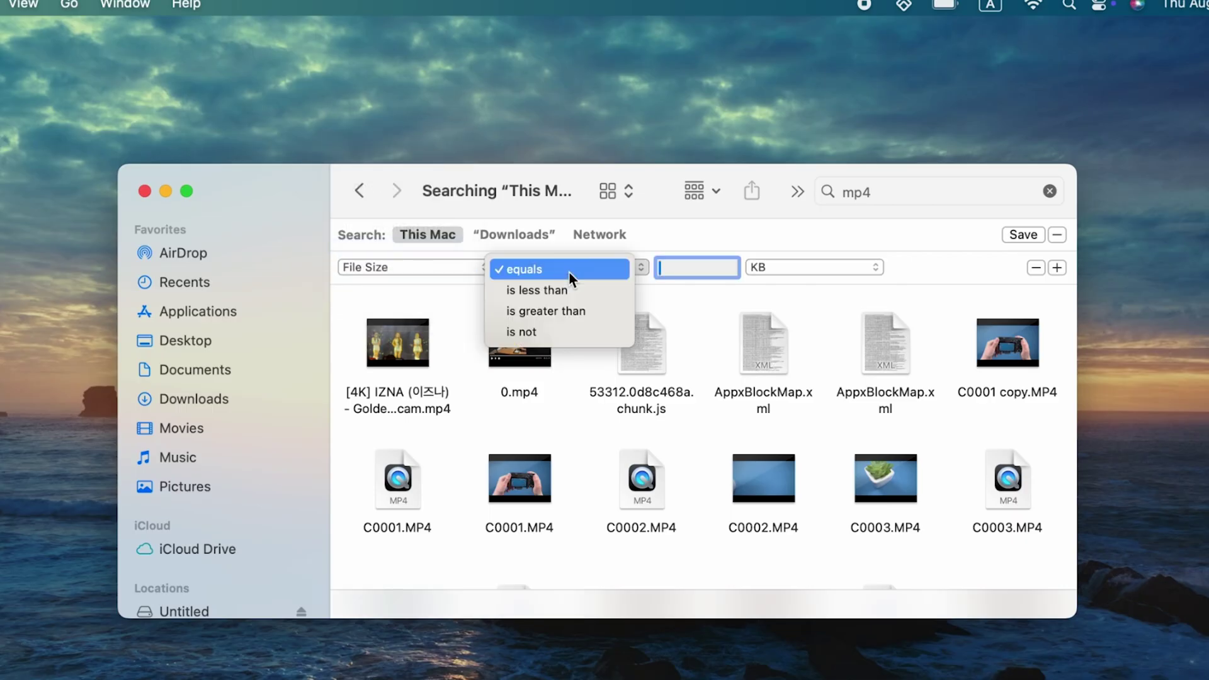
click(565, 311)
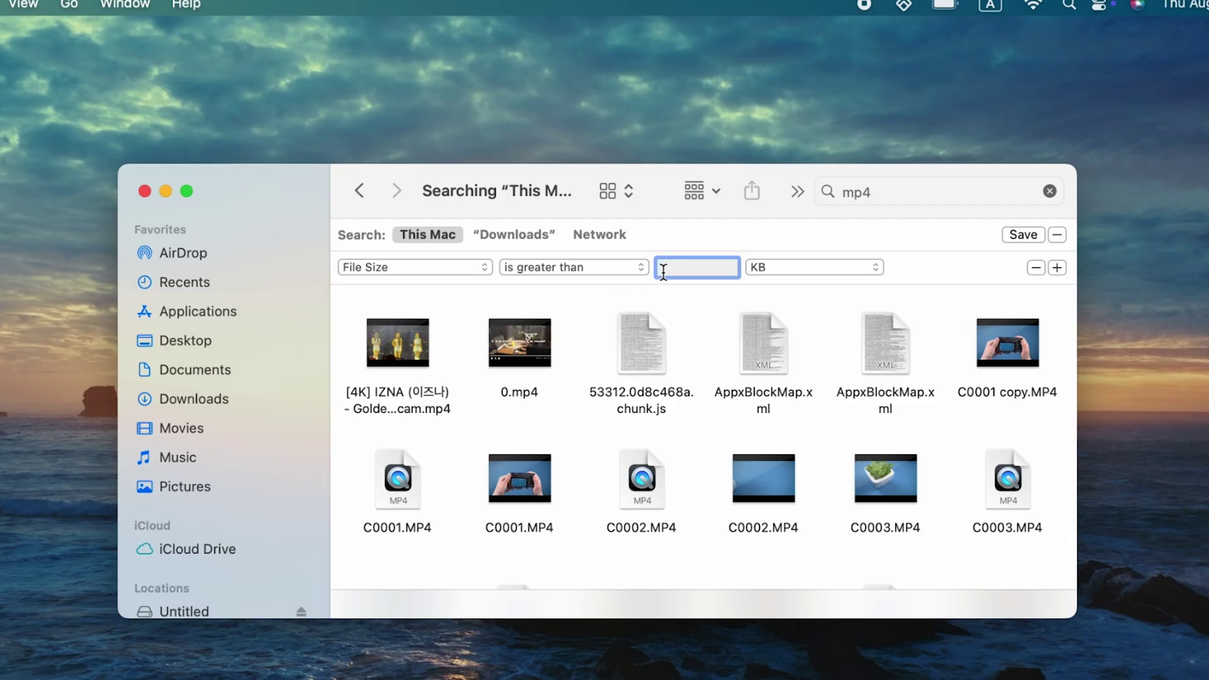
text(1)
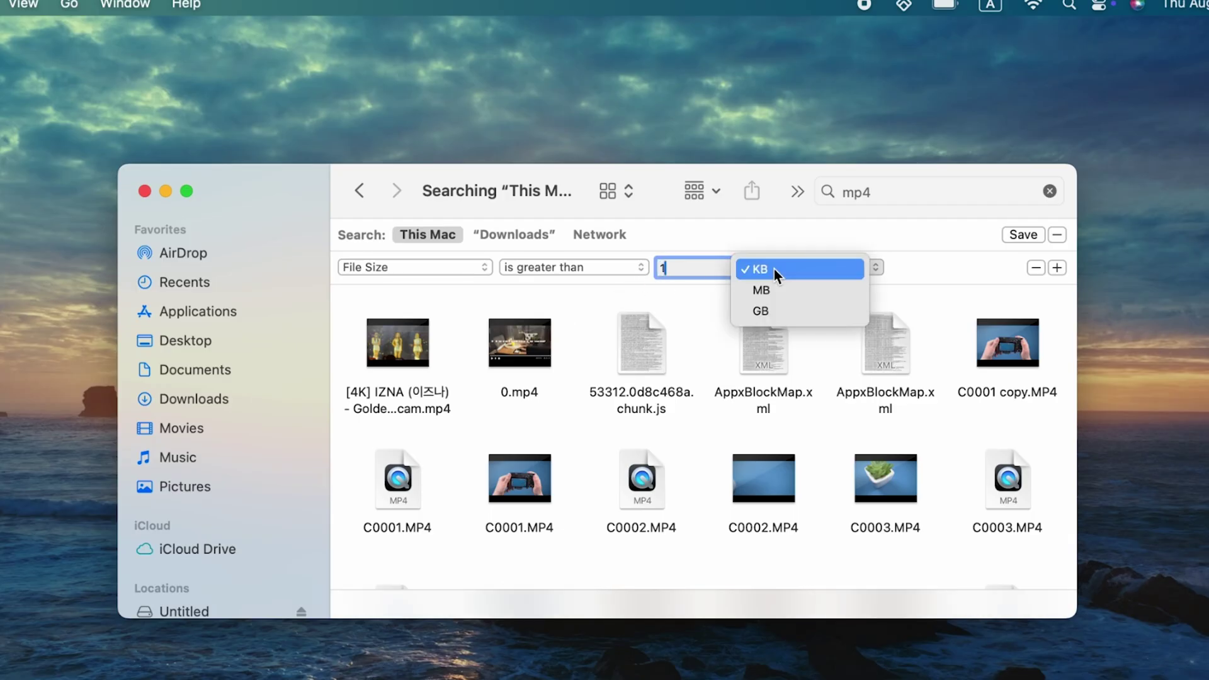
click(772, 304)
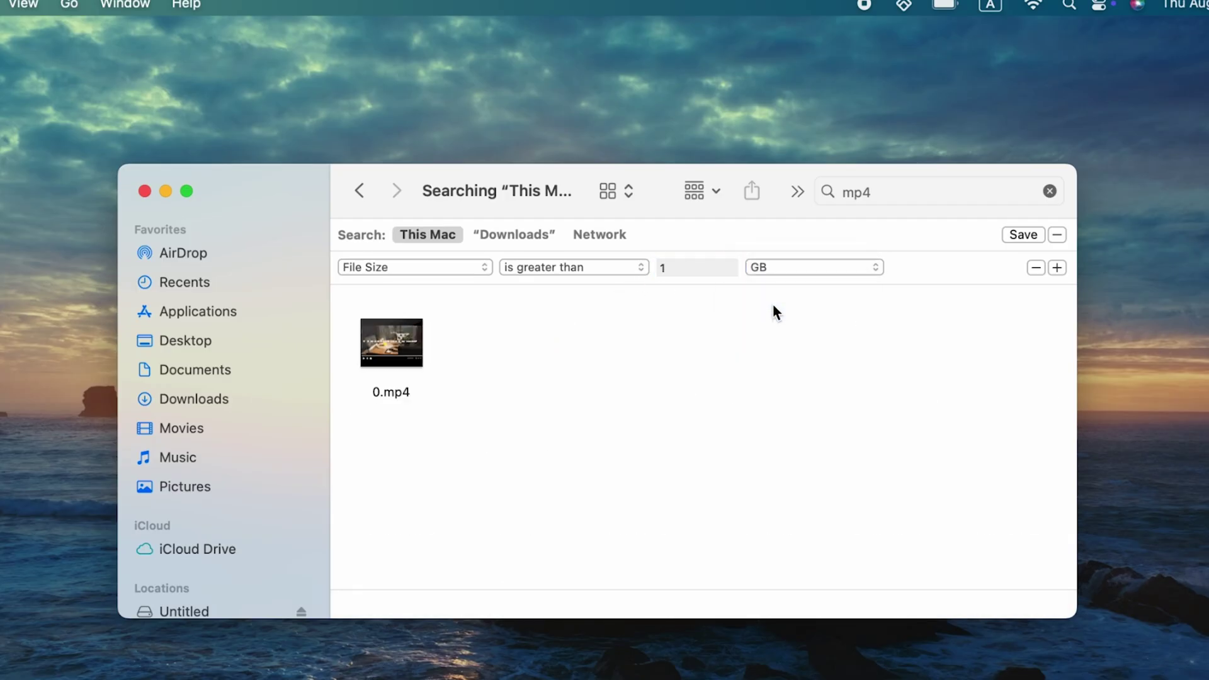
click(405, 345)
key(space)
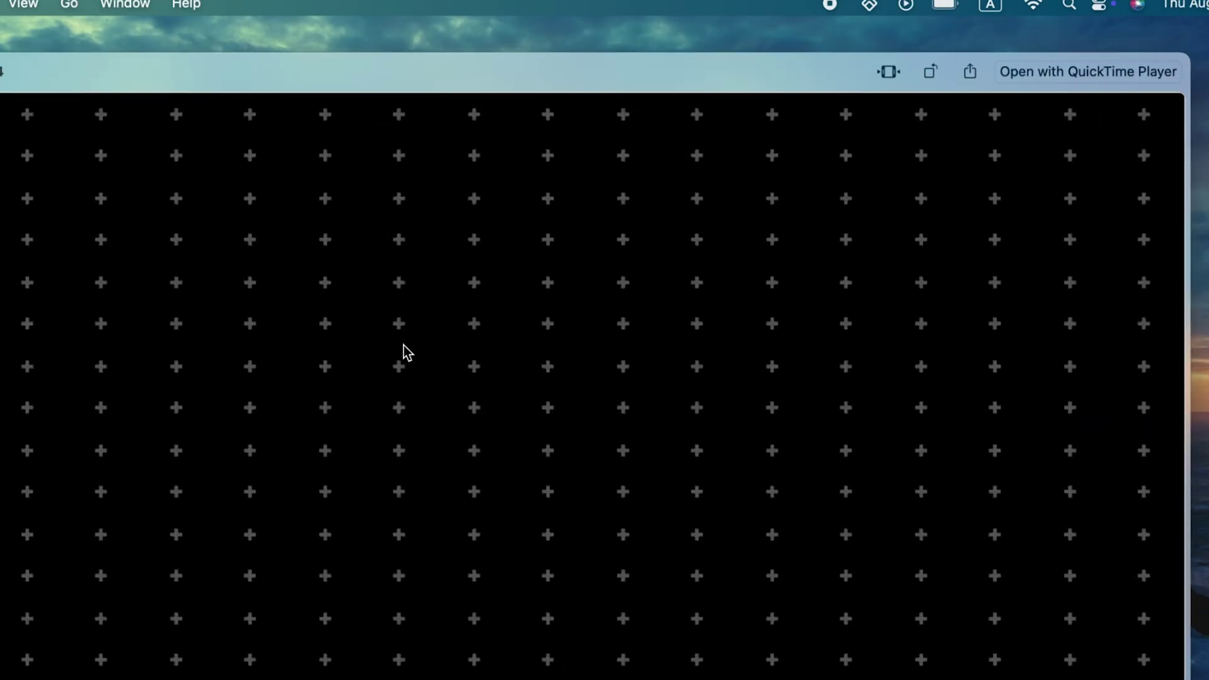
key(space)
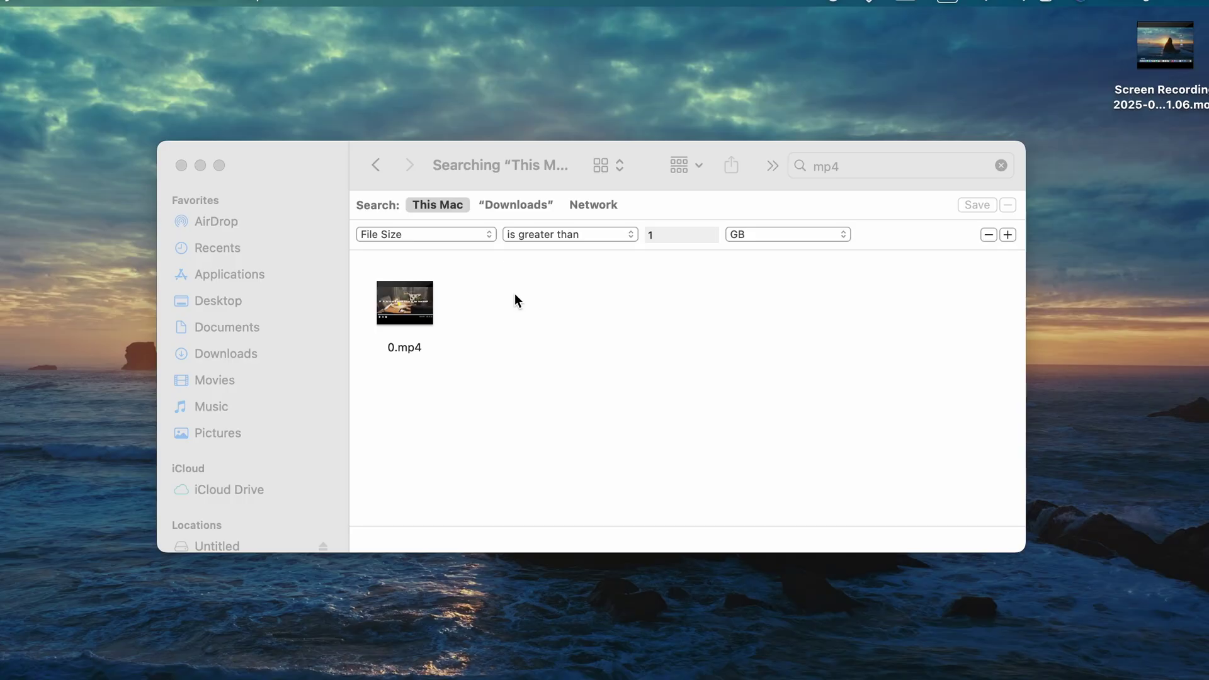
click(474, 288)
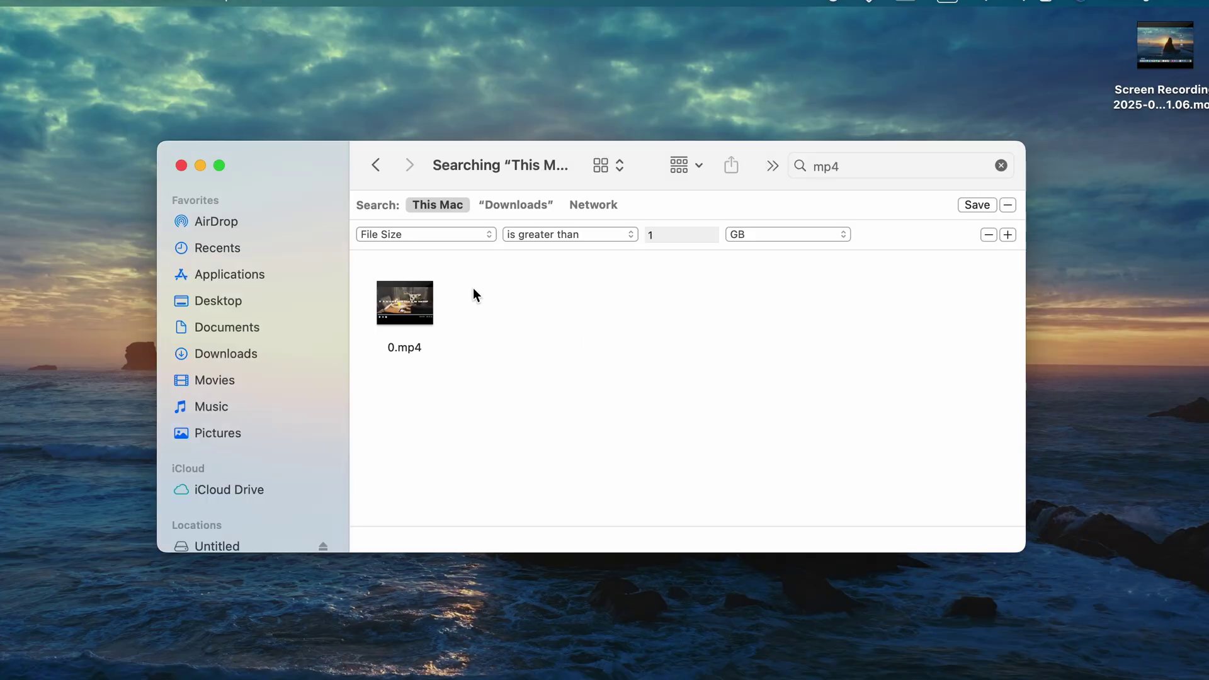
Close the Finder search and scroll the 4DDiG Mac Cleaner page to Deep Clean Your Mac
click(180, 167)
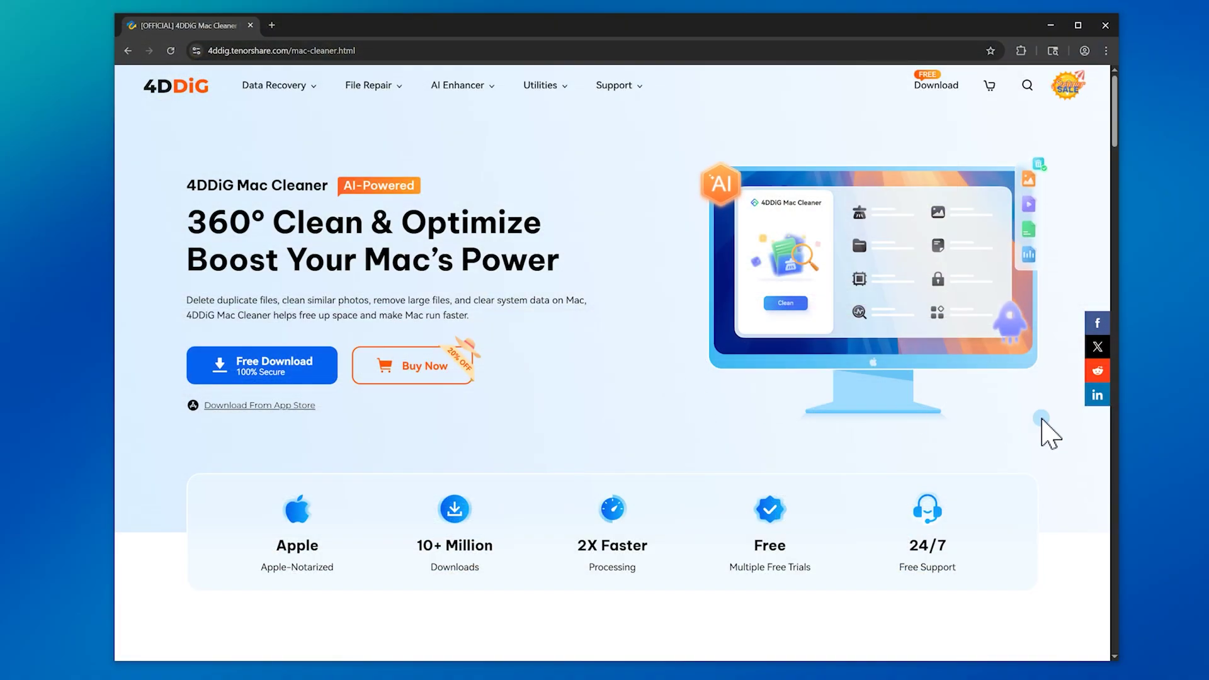
scroll(1042, 418, down, 4)
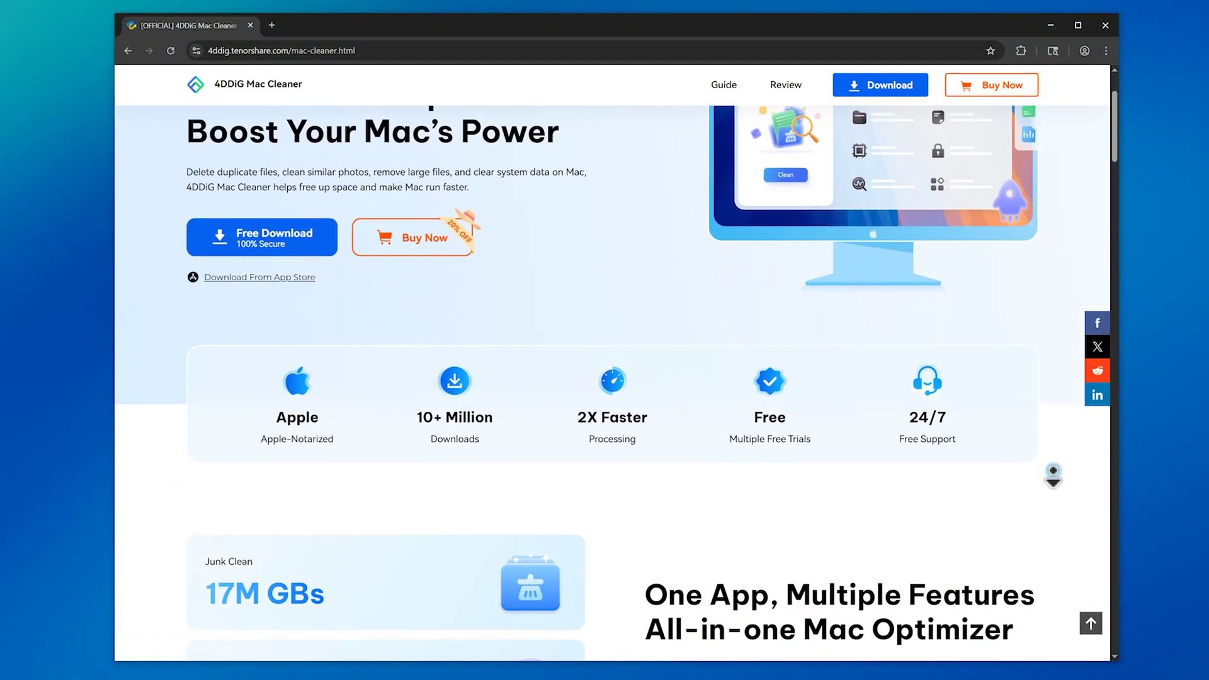
scroll(1053, 476, down, 5)
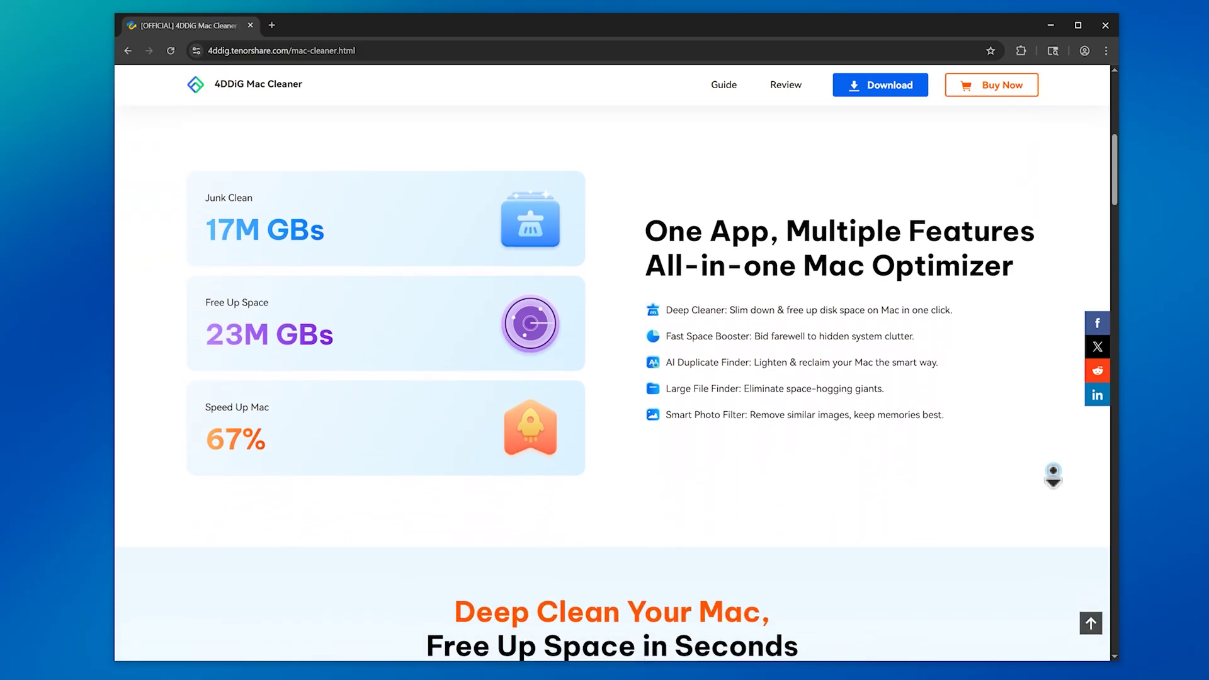
scroll(1053, 476, down, 5)
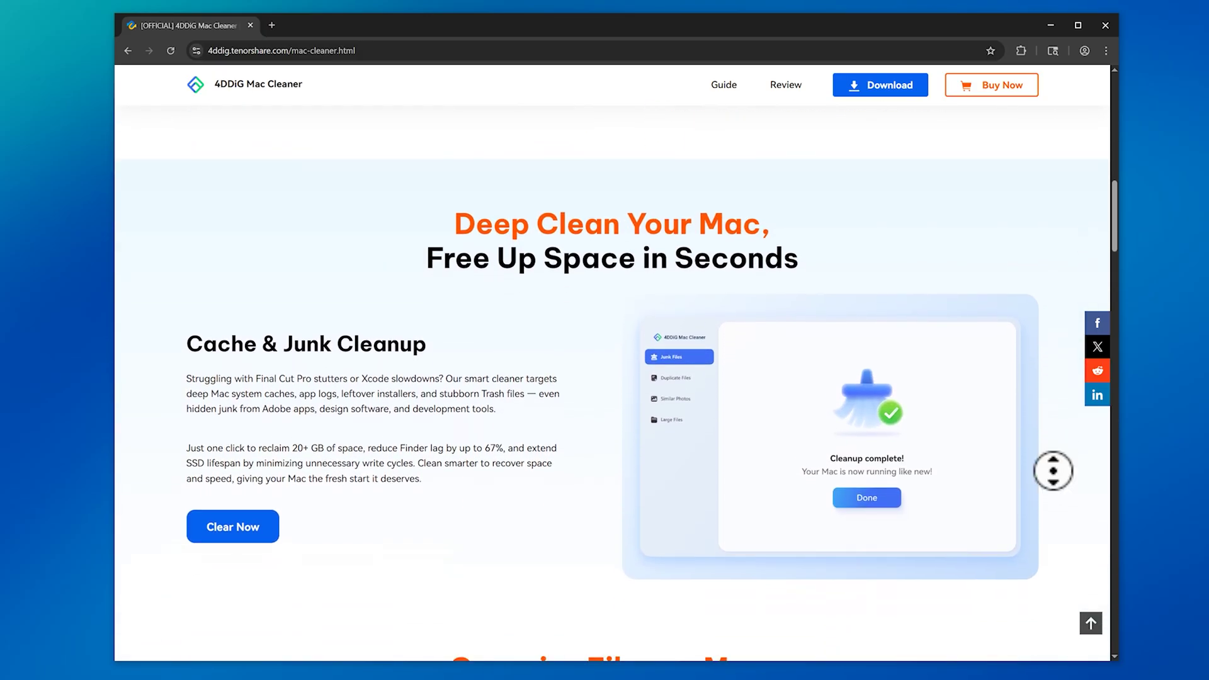
scroll(1053, 476, down, 1)
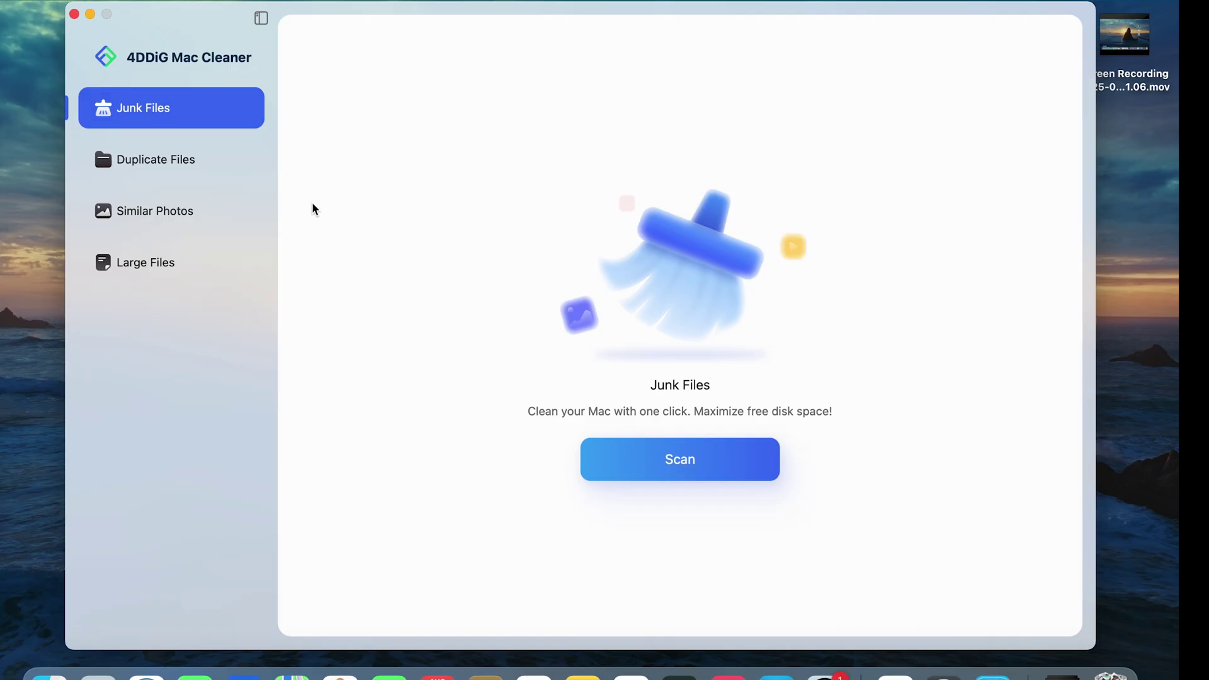
Scan for junk and smart-remove App Junk, Trash Bin and Unused Installation Packages
click(641, 456)
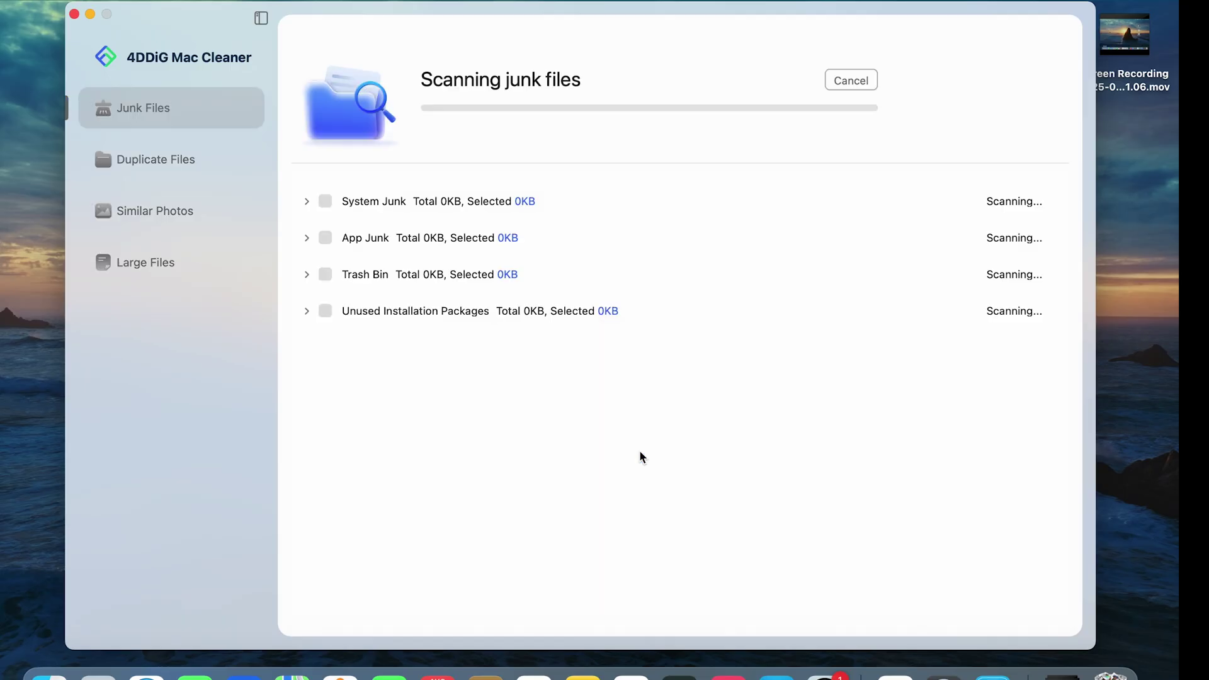
click(307, 240)
click(307, 239)
click(326, 238)
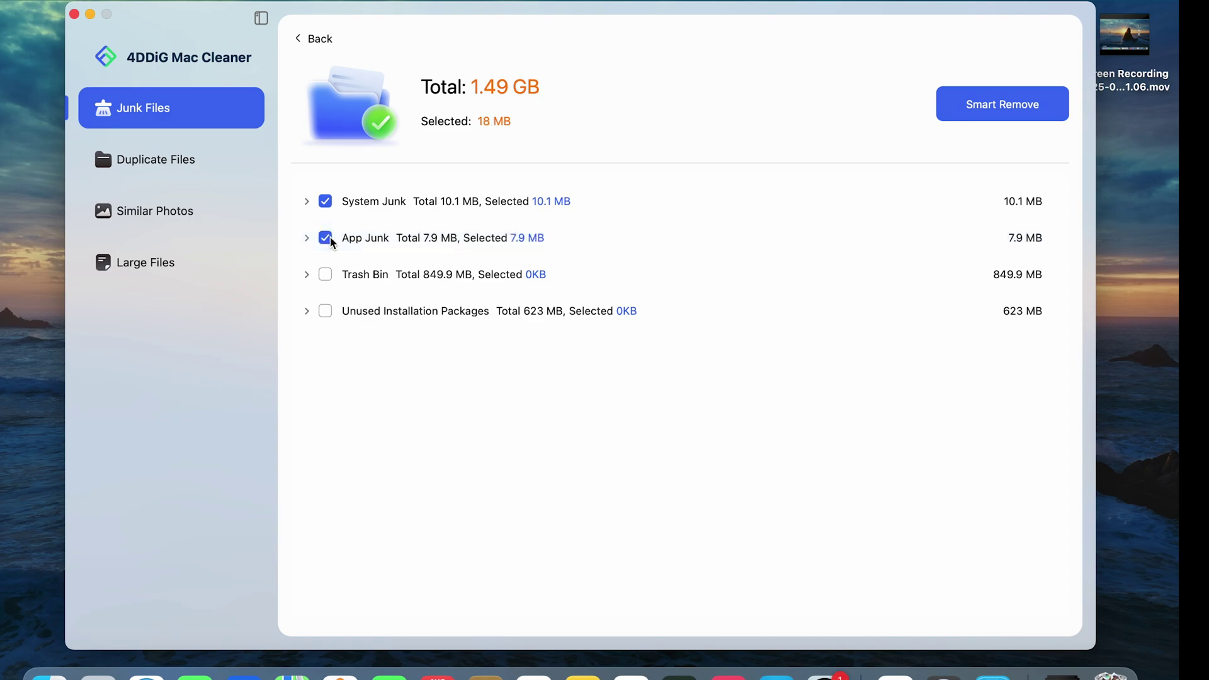
click(325, 275)
click(325, 311)
click(973, 110)
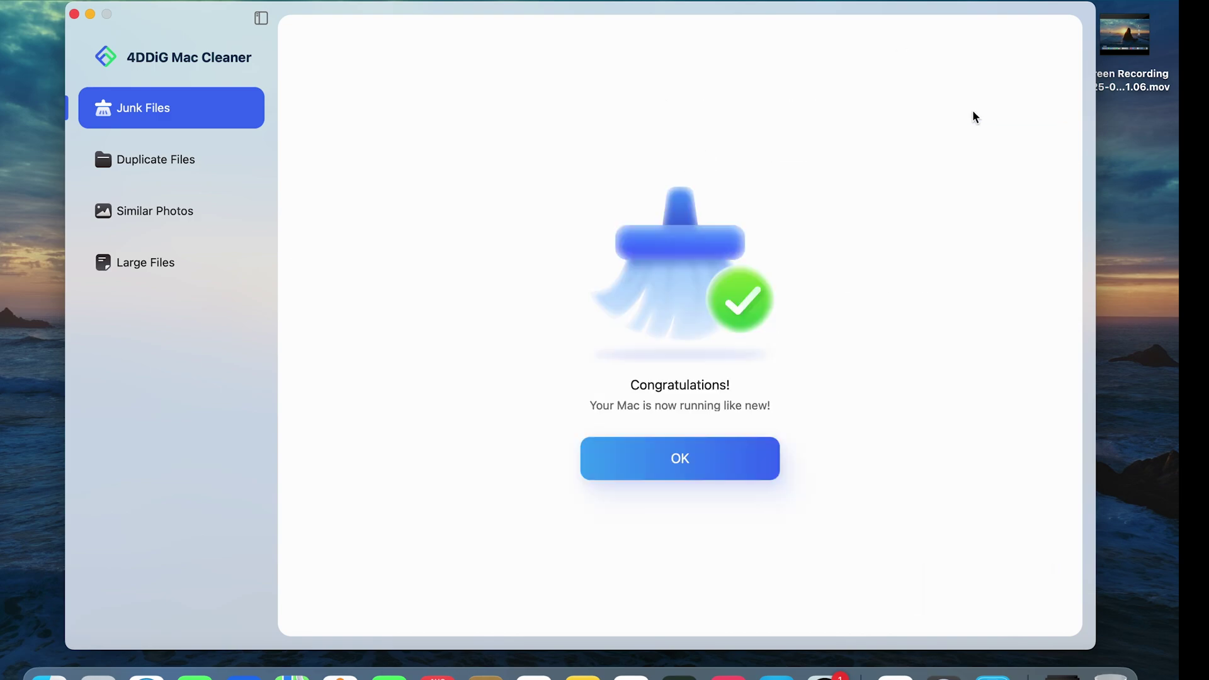
click(156, 159)
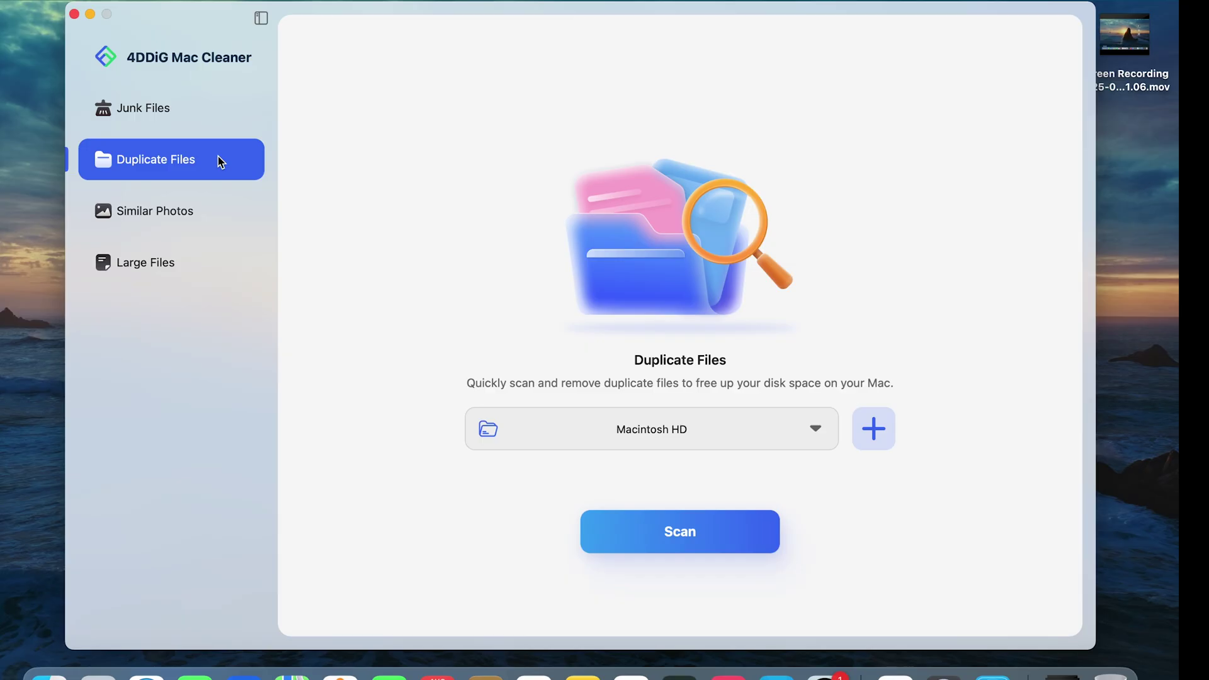
Scan Macintosh HD for duplicates and discard 2 marked copies, including dog copy.mp4, to the Trash
click(813, 433)
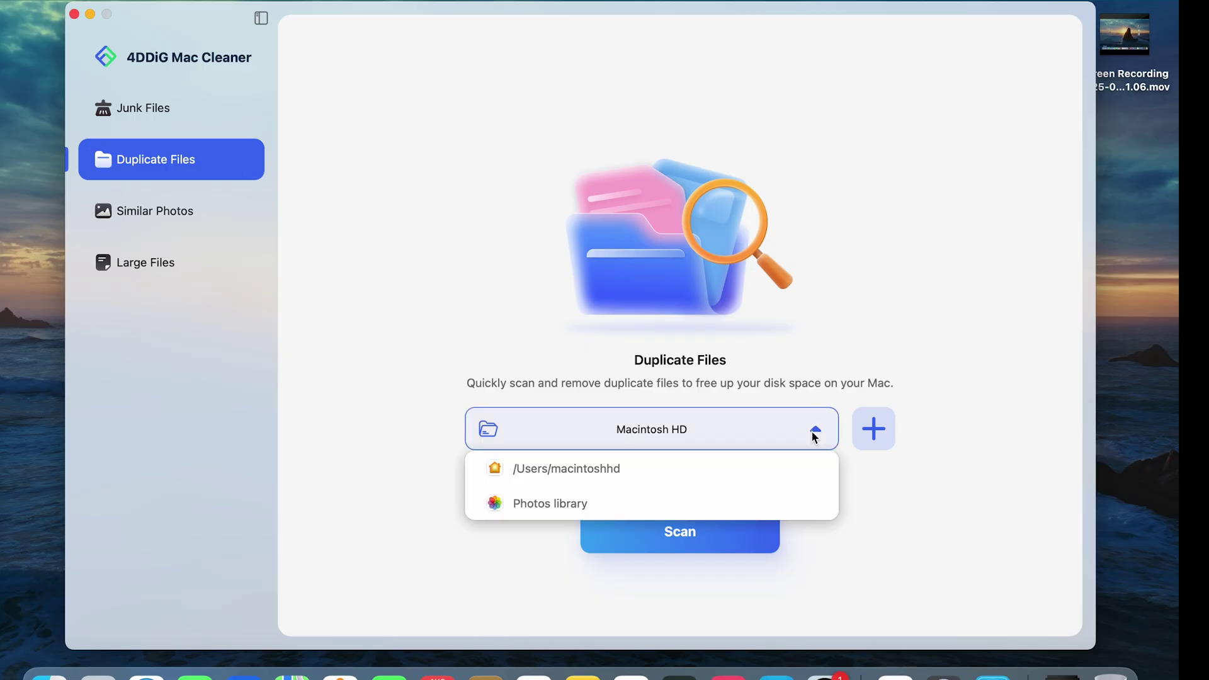
click(814, 435)
click(703, 531)
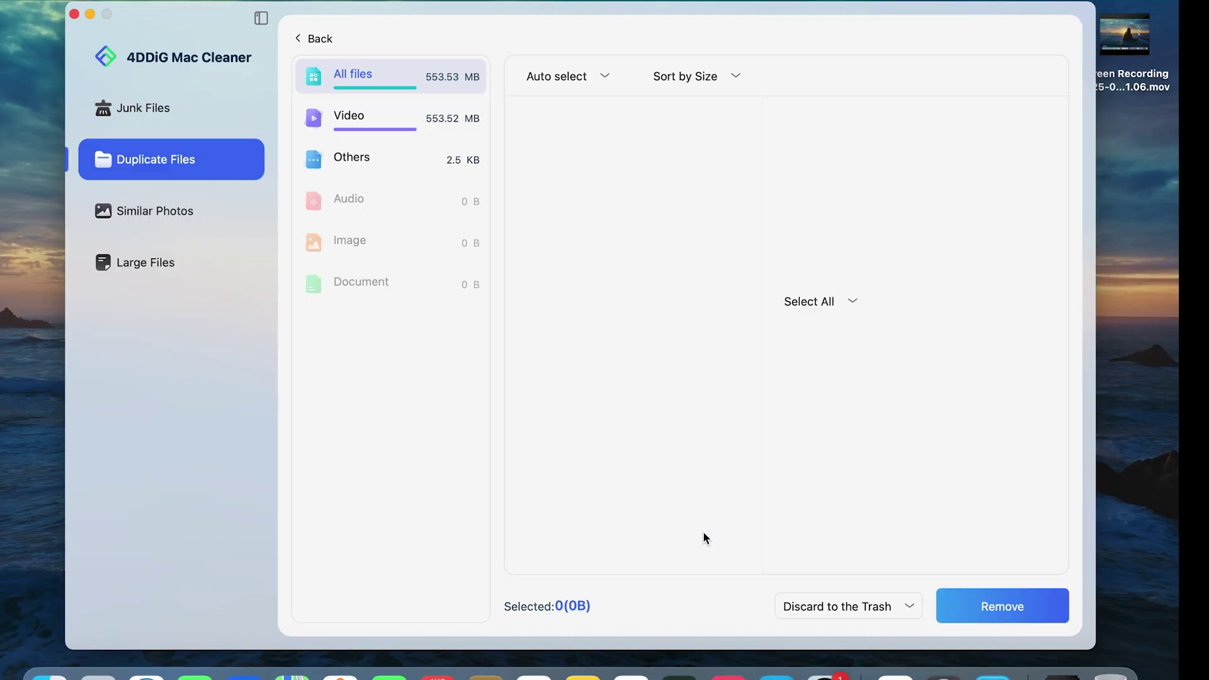
click(630, 300)
click(788, 340)
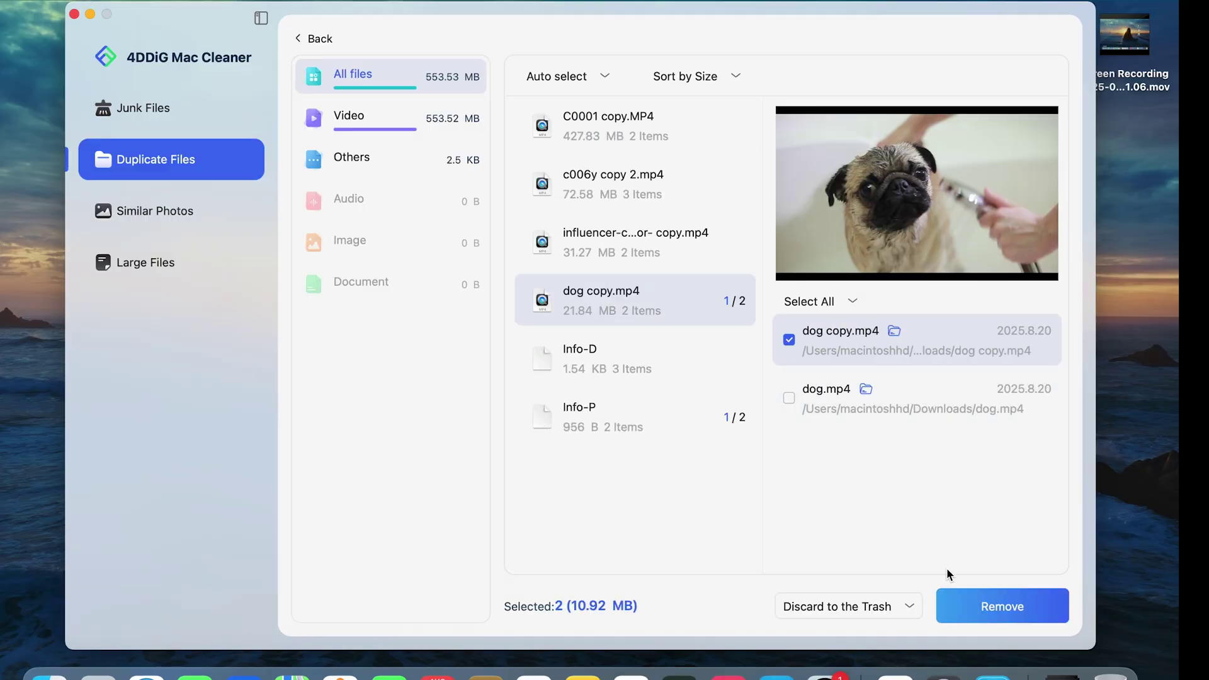
click(973, 601)
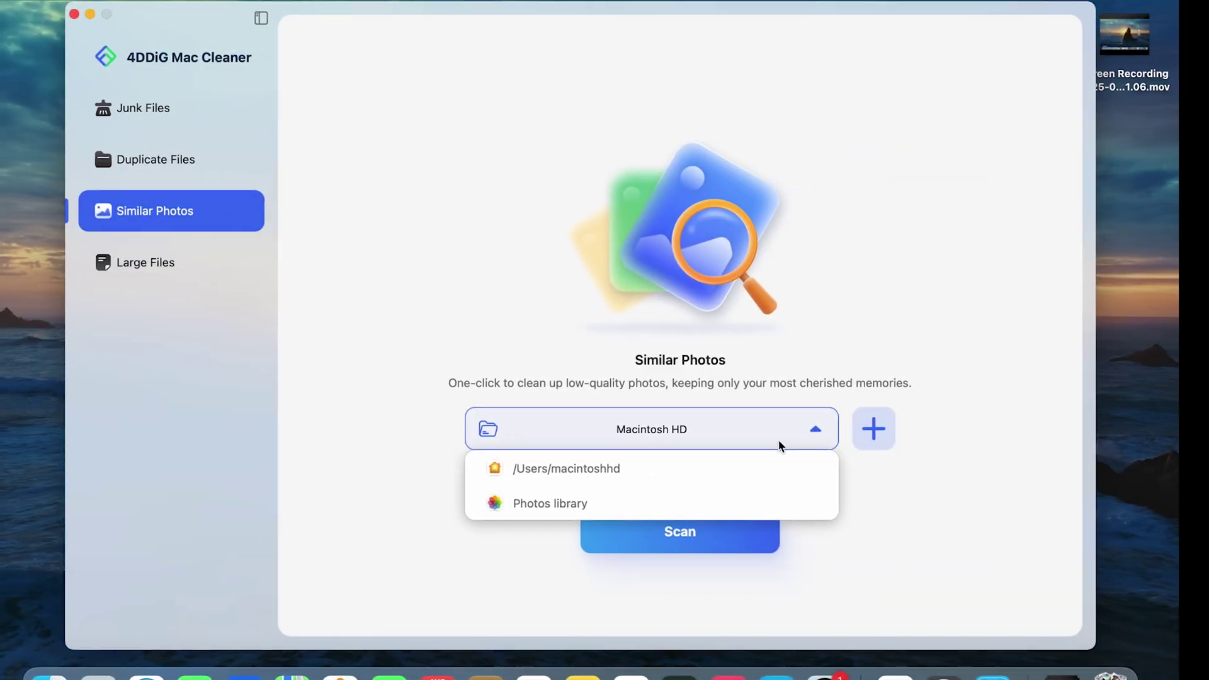
Scan the Photos library, auto-select with Select New, and remove 546 similar photos (157.25 MB)
click(661, 500)
click(689, 533)
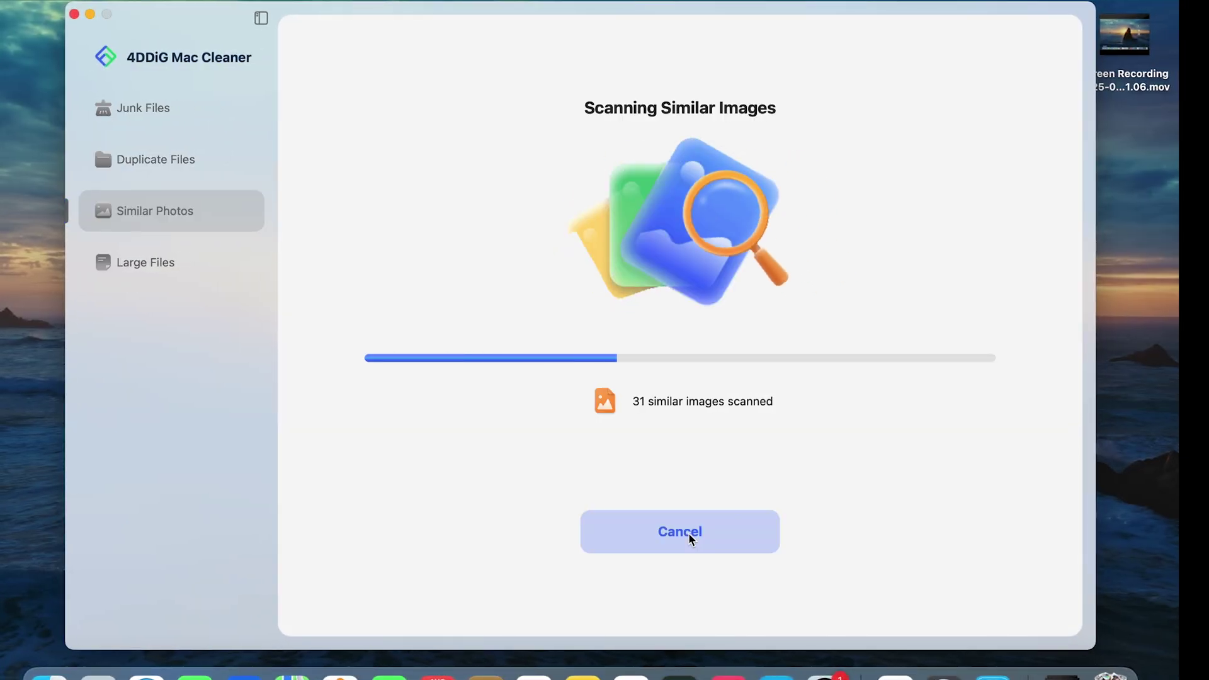
click(348, 78)
click(348, 107)
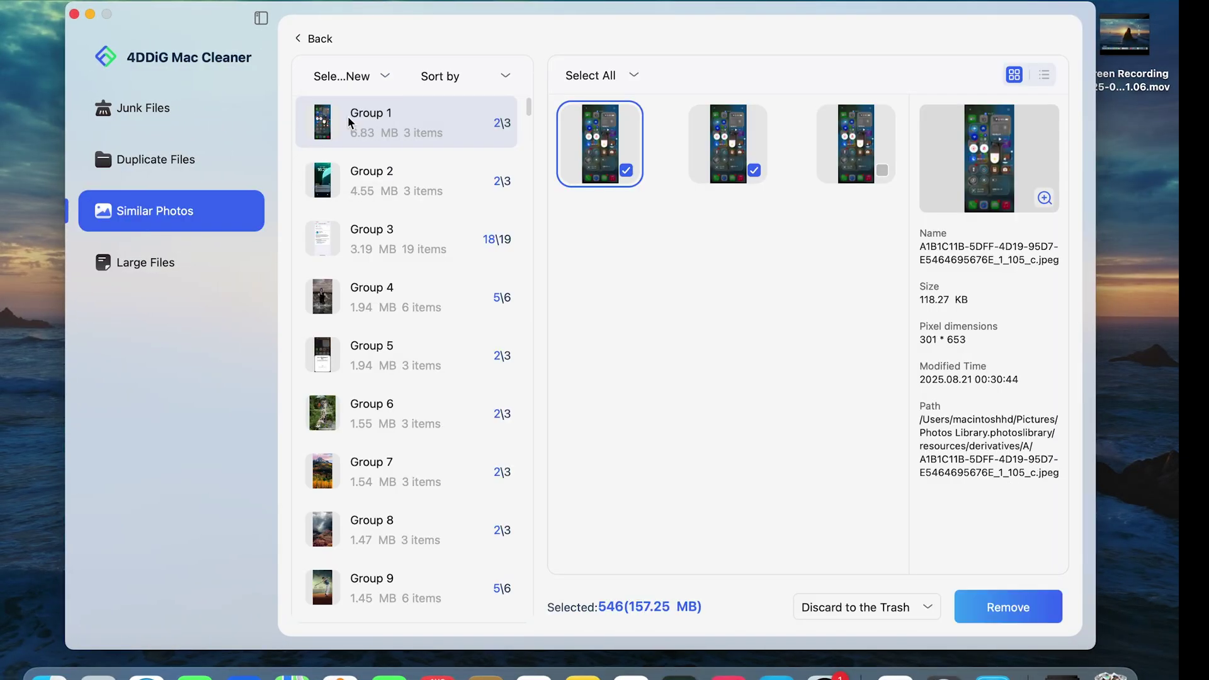
scroll(377, 189, down, 10)
scroll(406, 244, up, 10)
click(1013, 601)
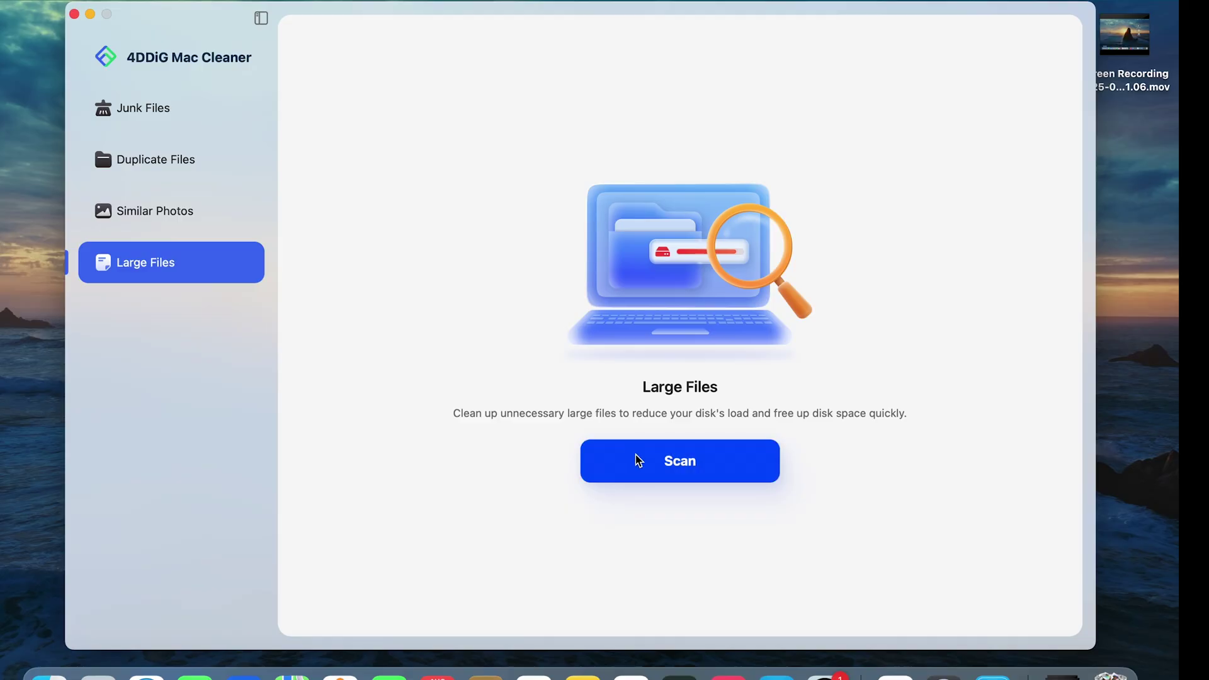
click(637, 459)
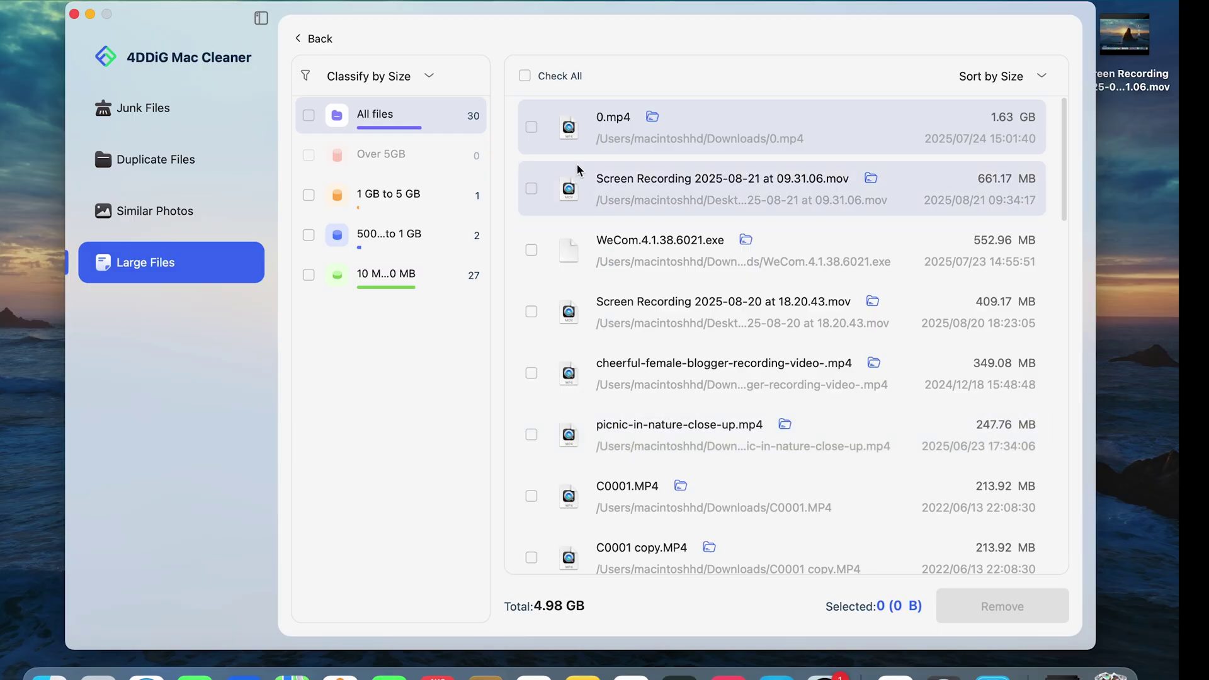
Browse the large-file size ranges and settle on the 500 MB to 1 GB category
scroll(588, 323, down, 10)
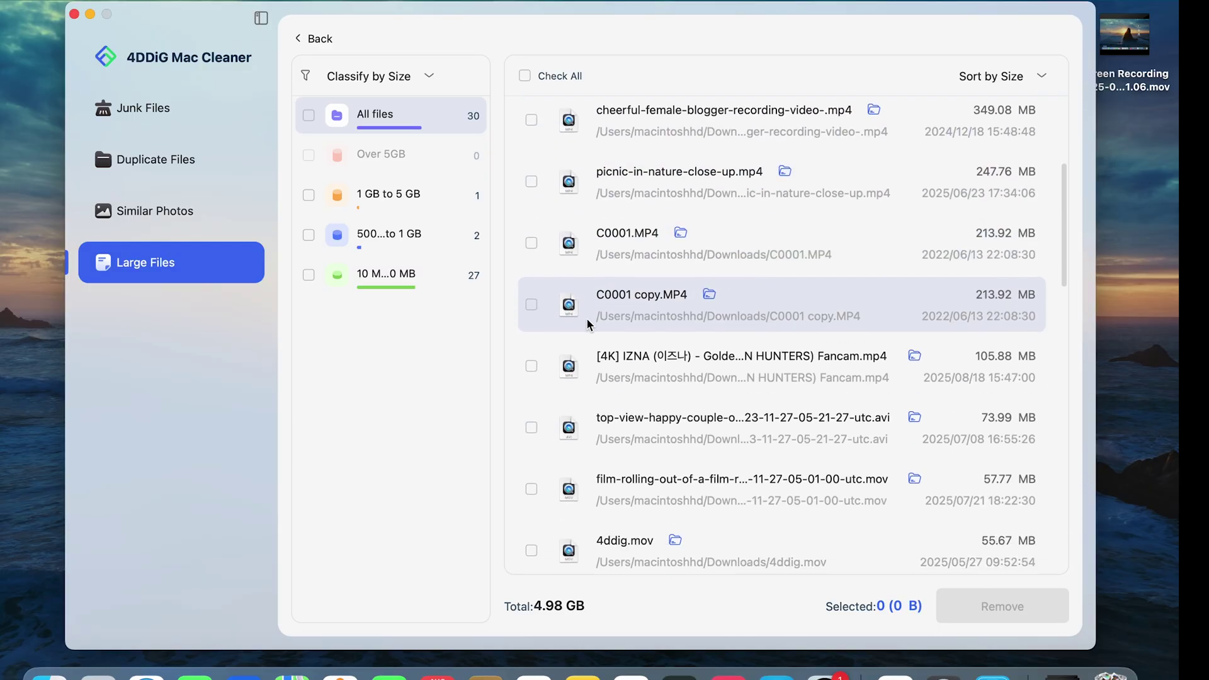
scroll(588, 323, up, 10)
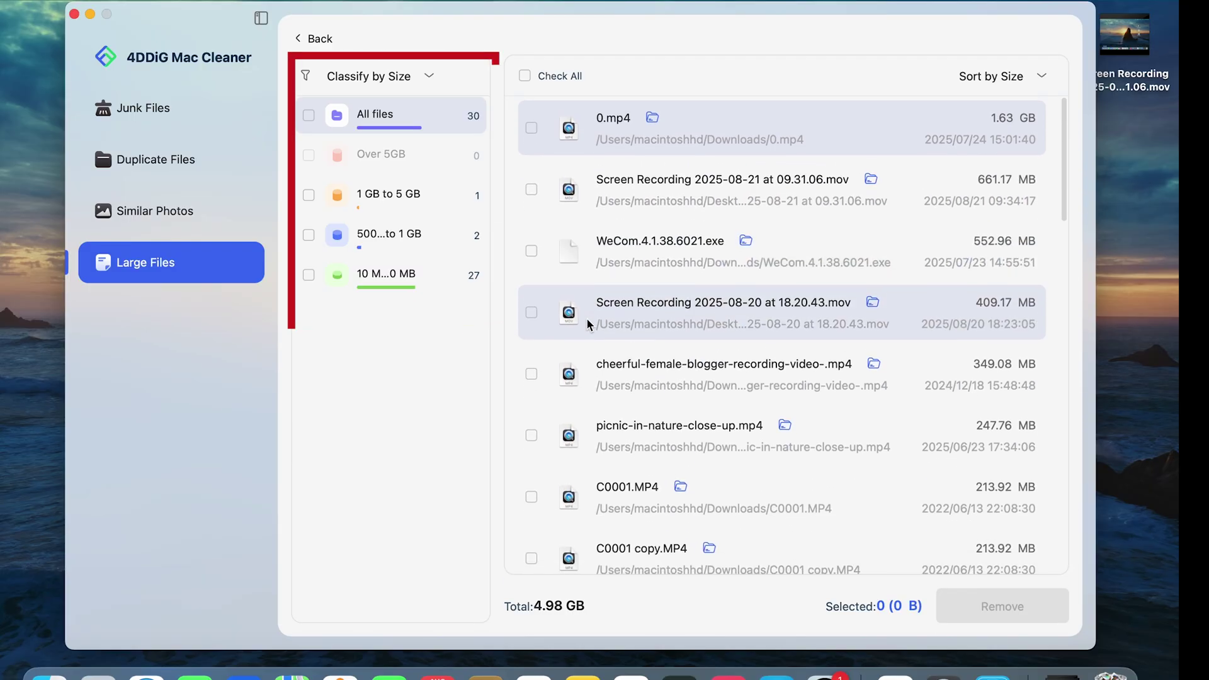
click(434, 201)
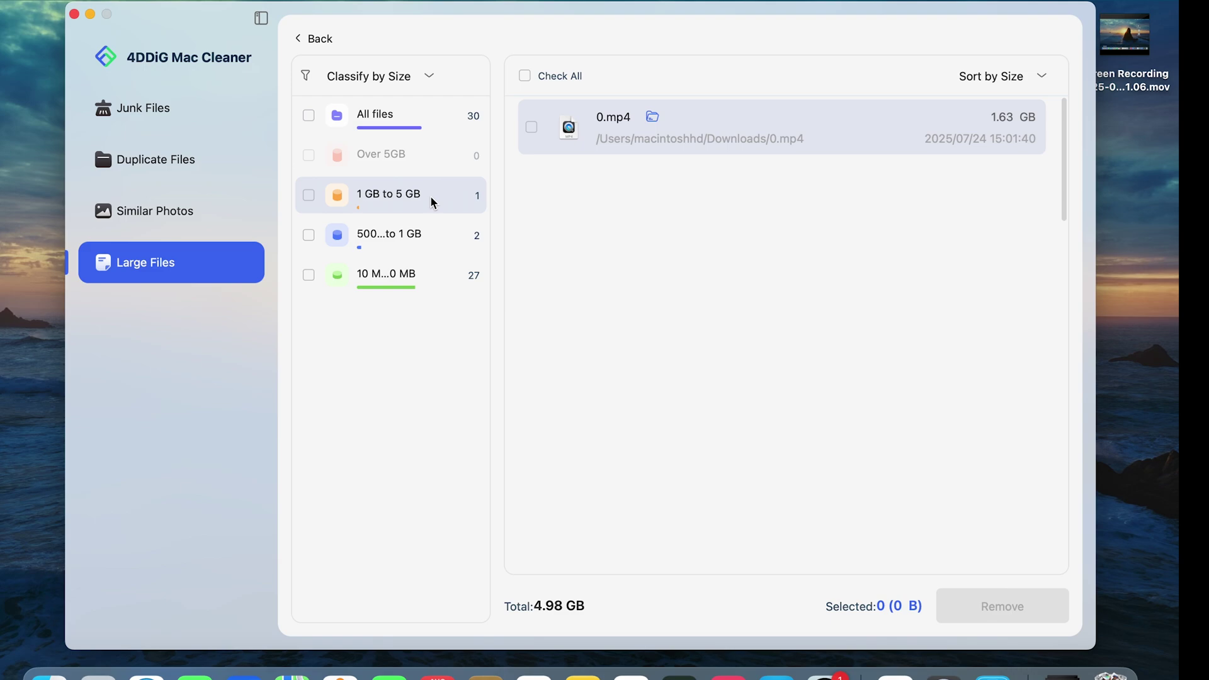
click(428, 233)
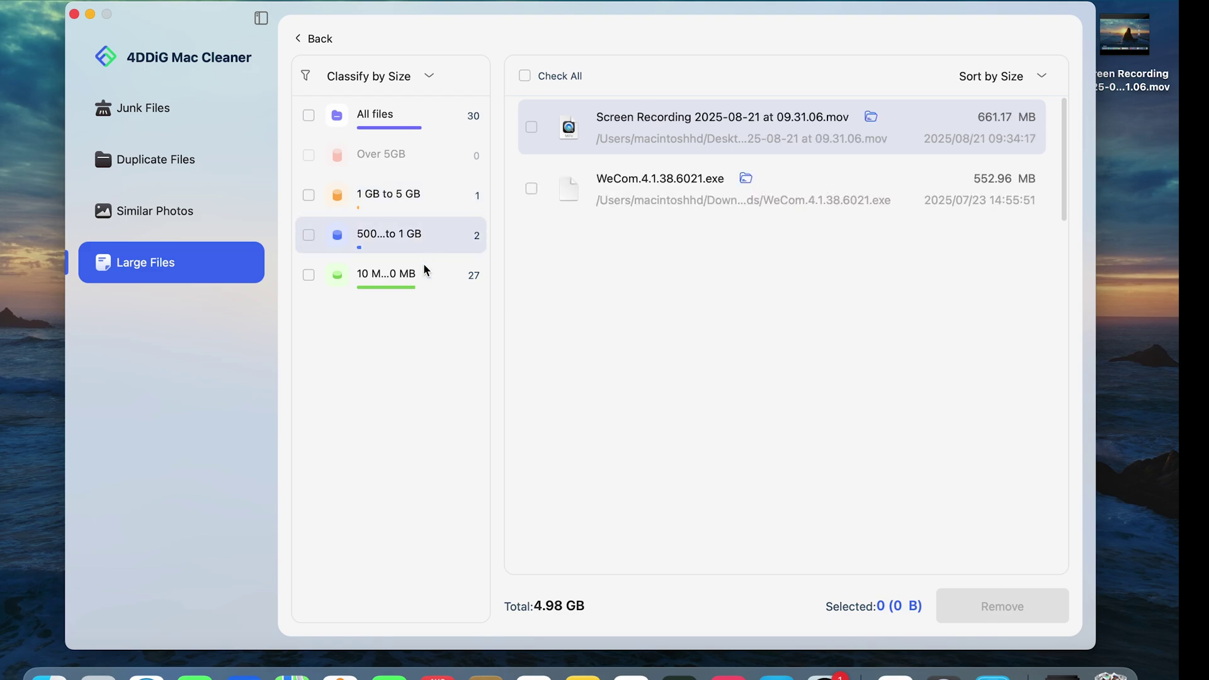
click(422, 273)
click(434, 236)
Discard the 661.17 MB 'Screen Recording 2025-08-21 at 09.31.06.mov' to the Trash
click(529, 127)
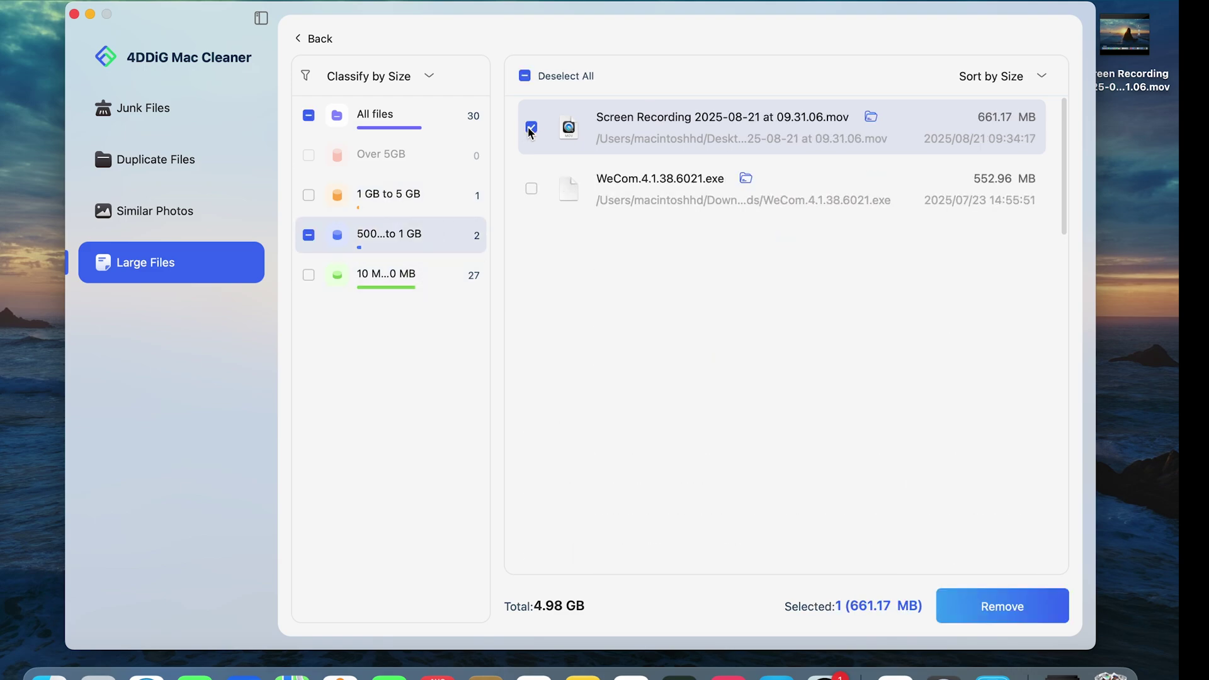
click(995, 614)
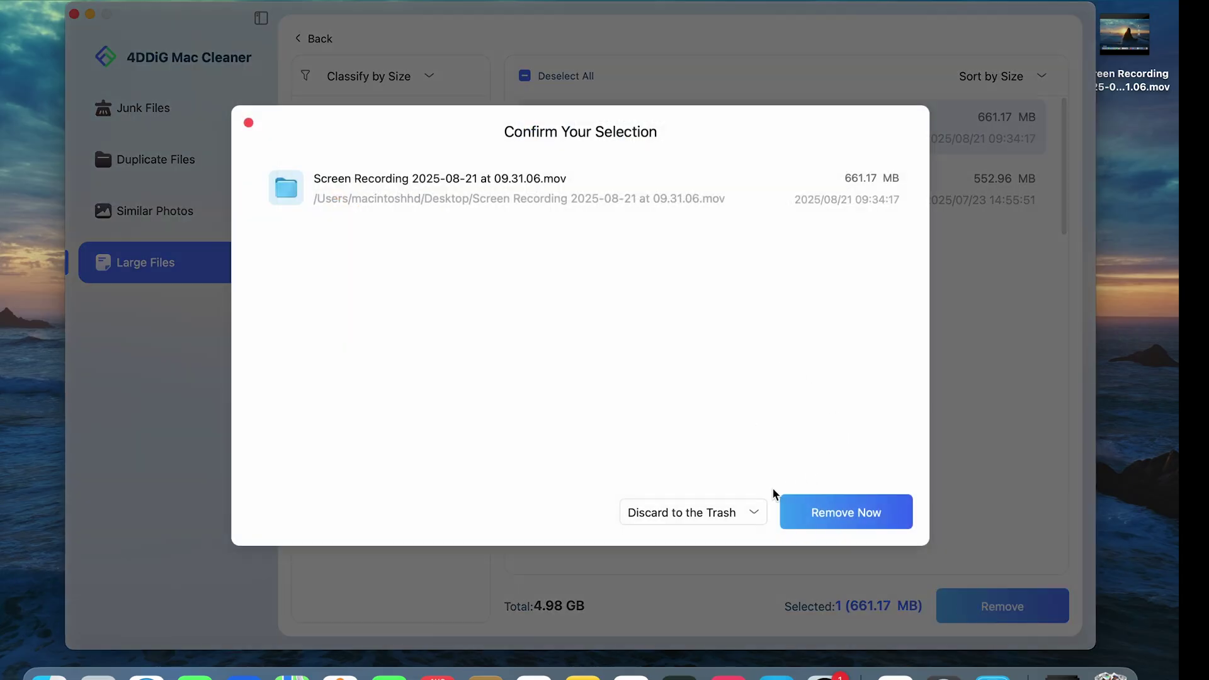
click(833, 515)
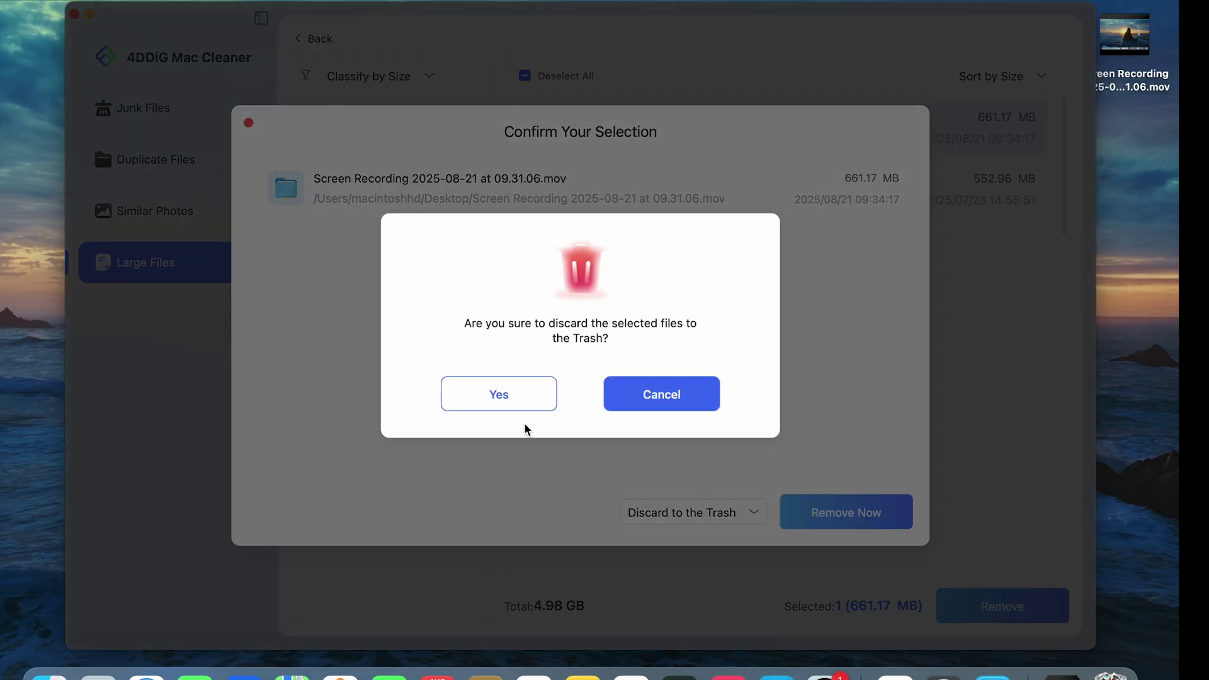
click(513, 395)
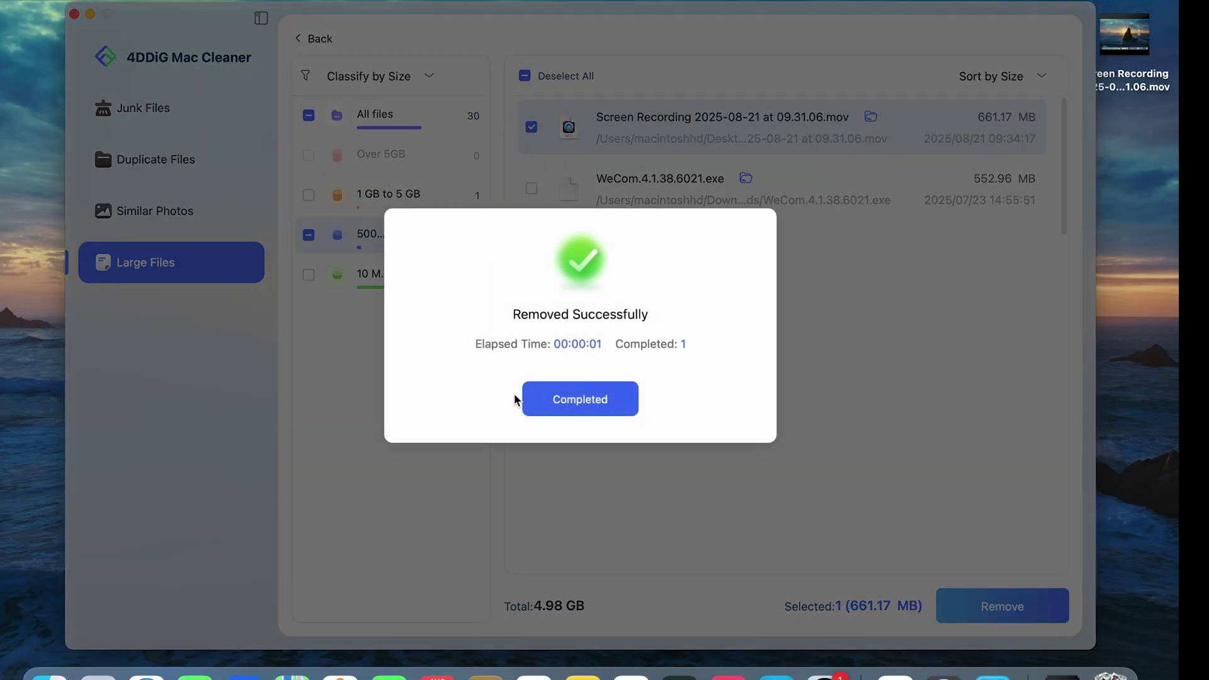
click(561, 404)
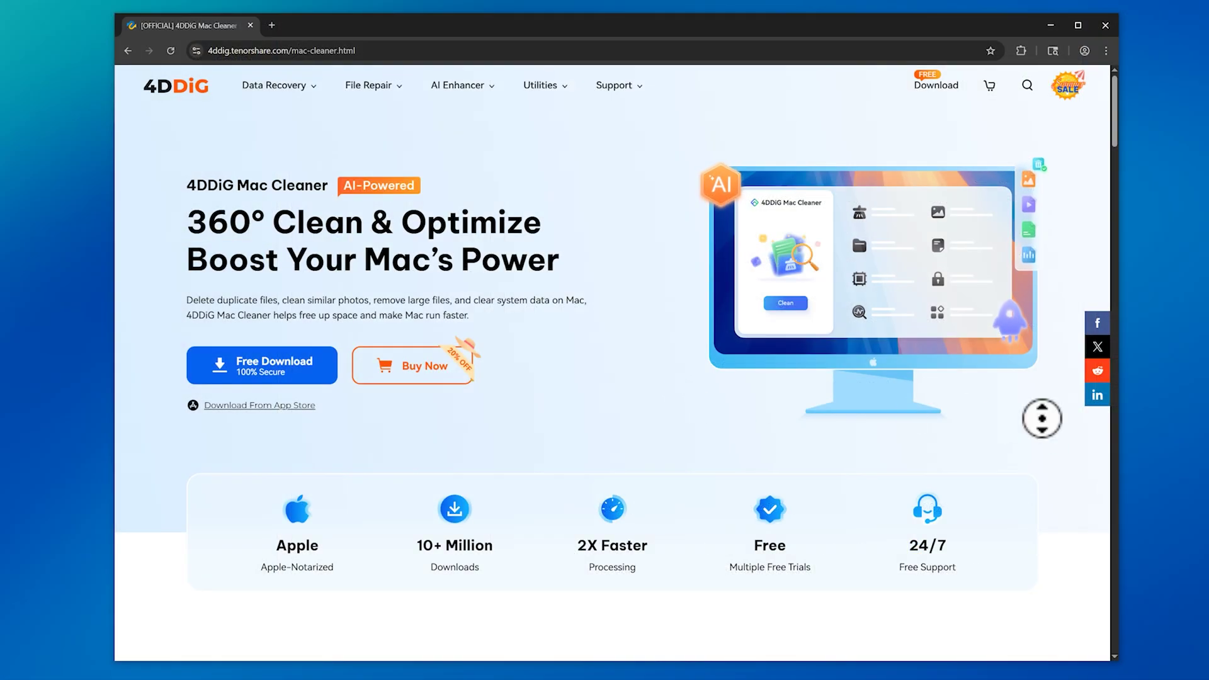
Scroll the product page down to the 'Deep Clean Your Mac, Free Up Space in Seconds' section
scroll(1042, 418, down, 4)
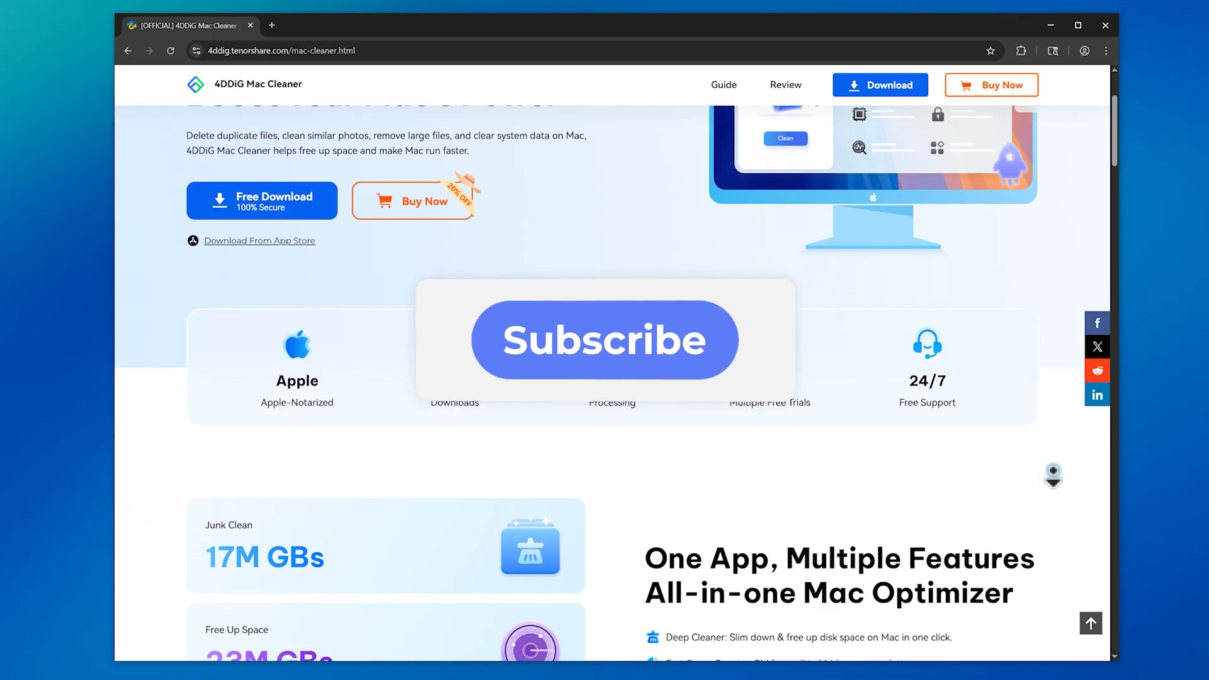
scroll(1053, 476, down, 6)
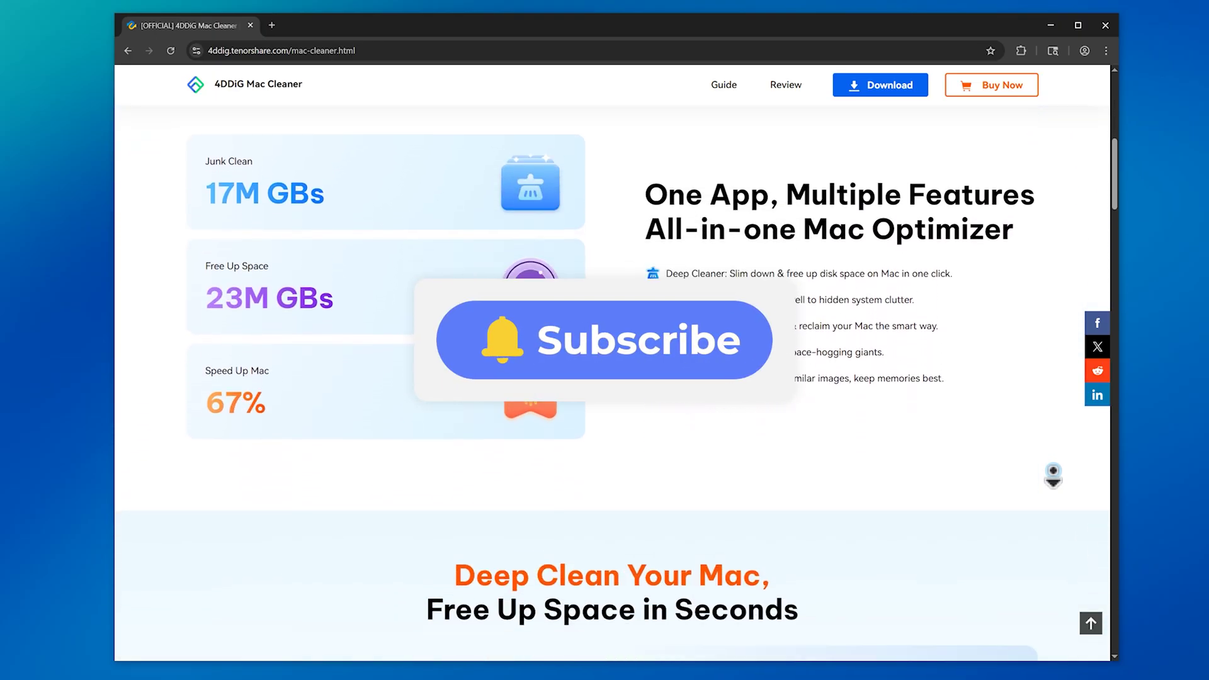
scroll(1052, 476, down, 4)
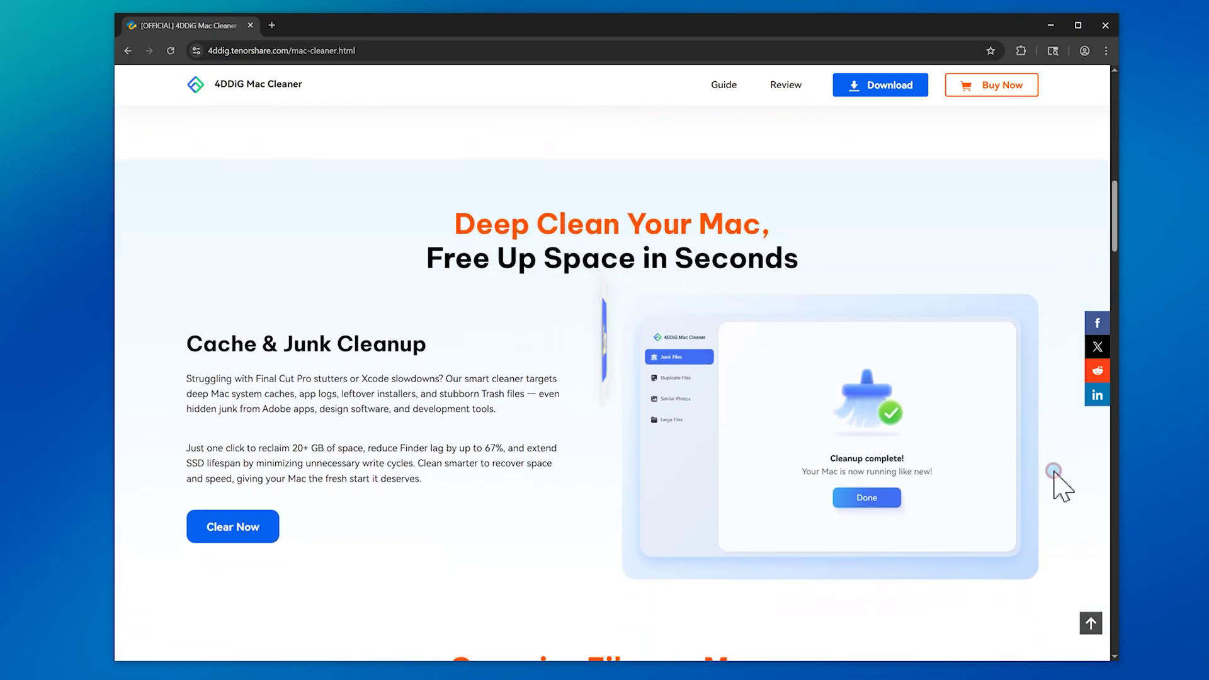